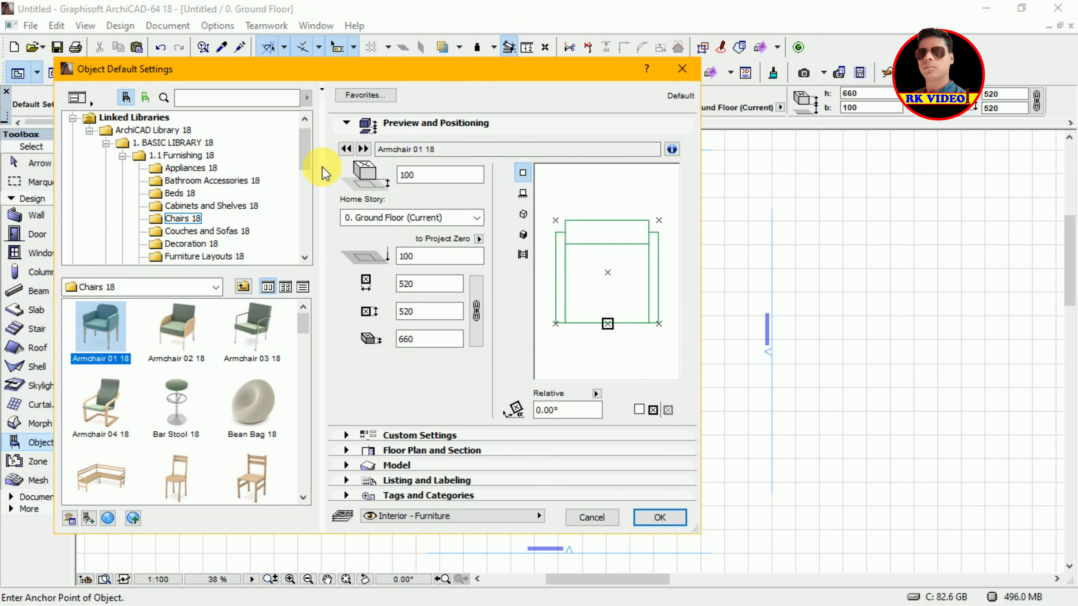
Step: Browse the Park and Street 18 and Sport 18 folders of the object library
left_click_drag(307, 152, 309, 229)
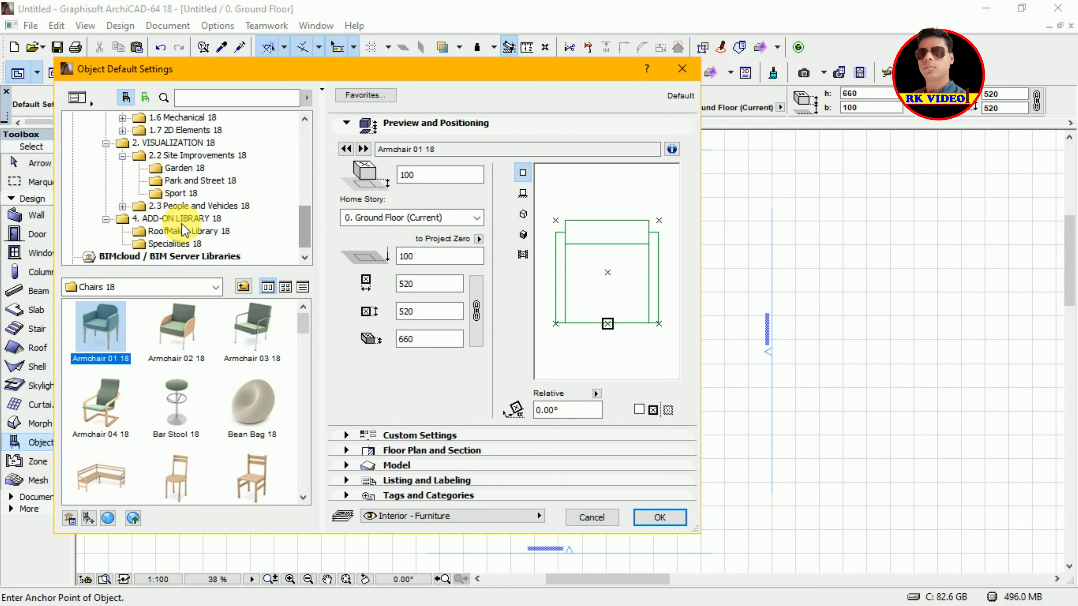
left_click(183, 181)
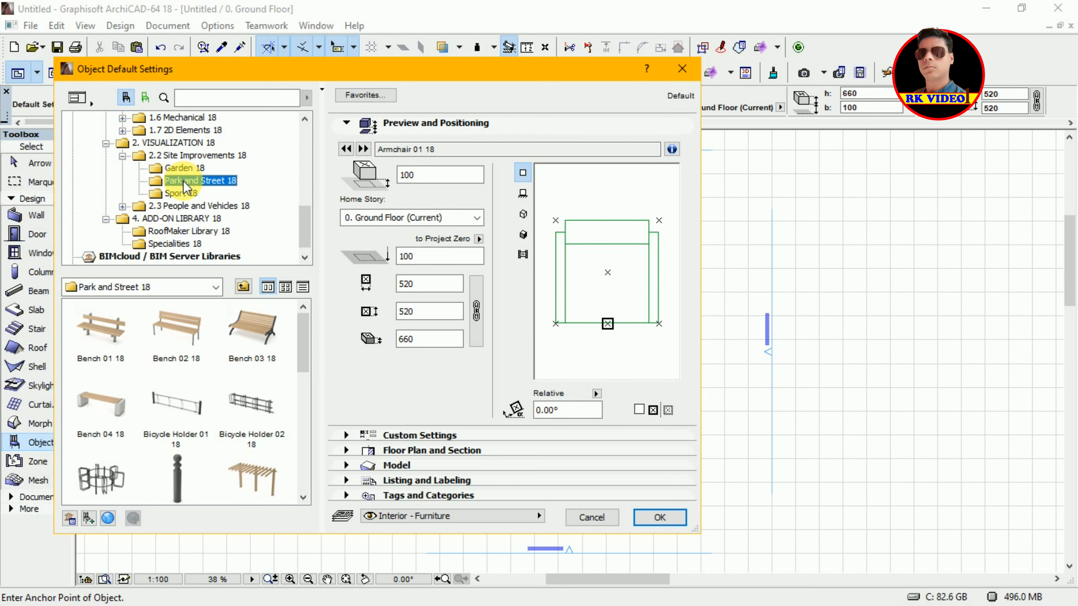
left_click_drag(306, 346, 309, 373)
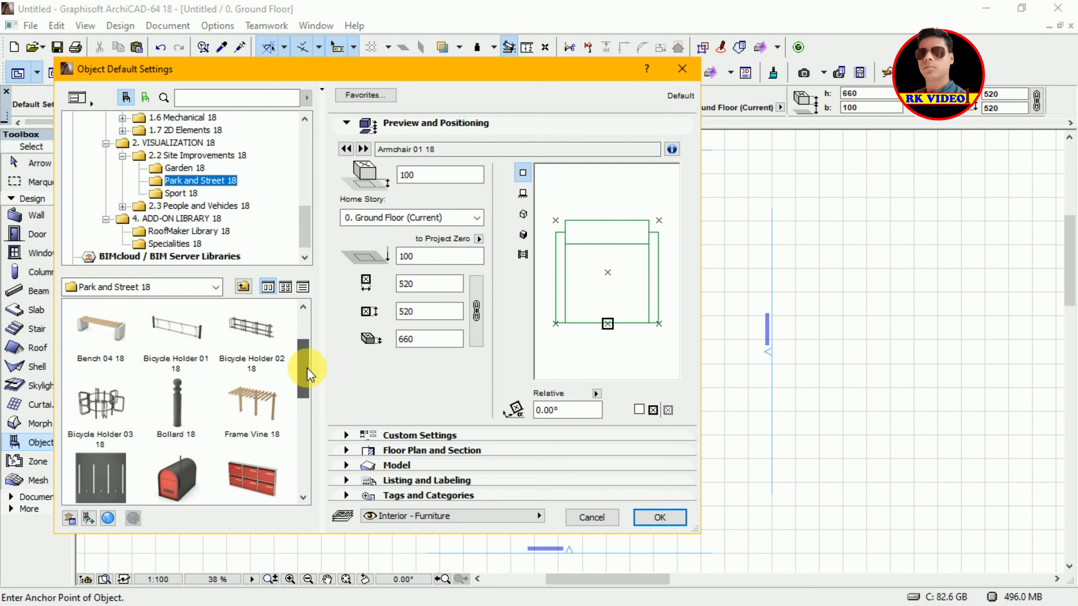
left_click_drag(307, 368, 306, 332)
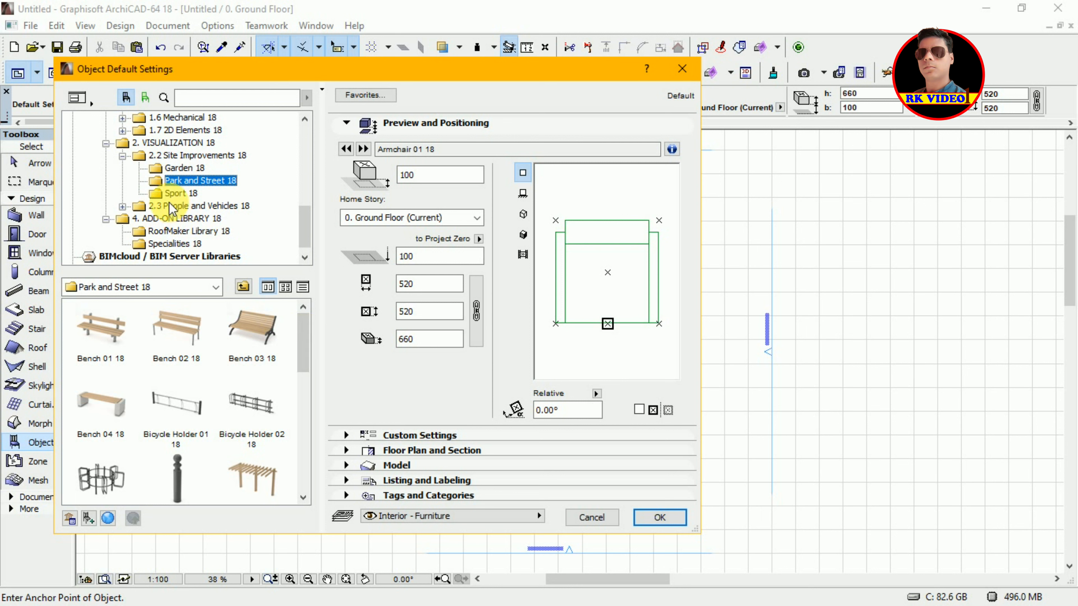
left_click(172, 193)
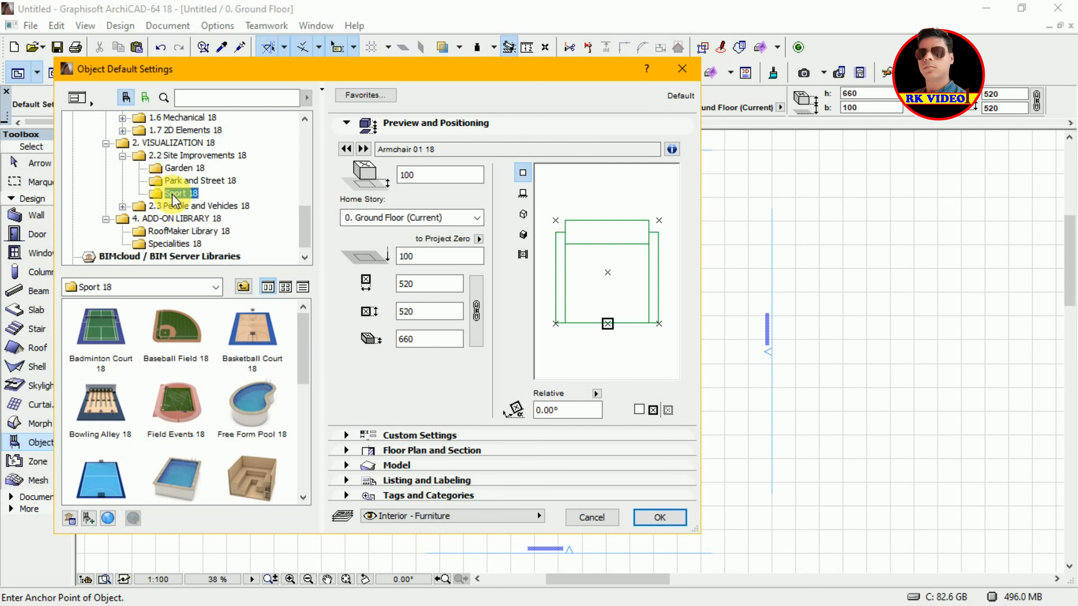
Step: Choose Houseplant Model 18 from the Garden 18 folder, check its 3D preview, and place it on the ground floor plan
left_click(182, 169)
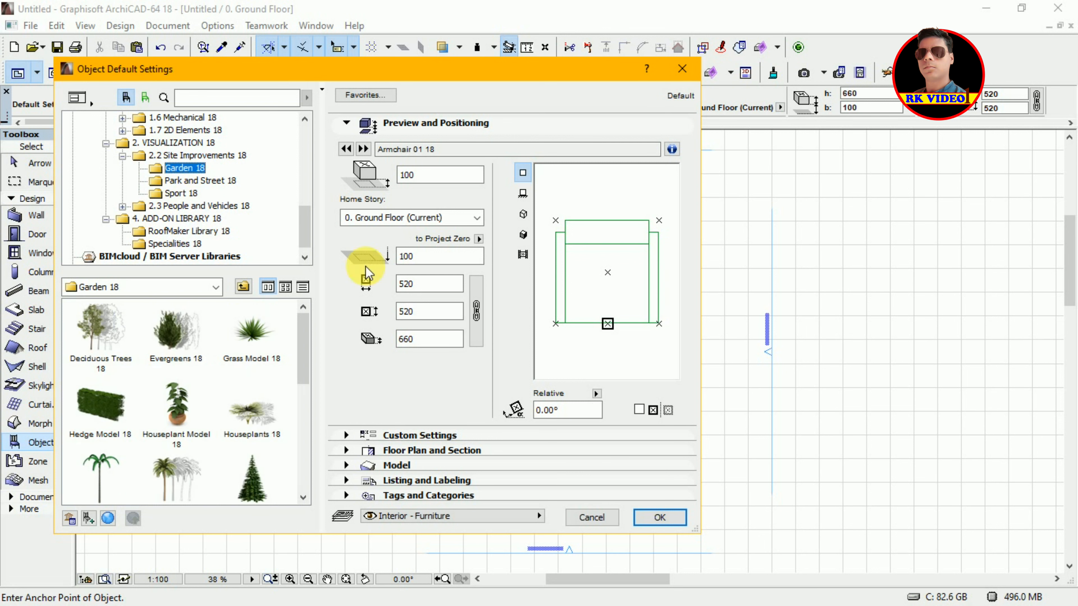
left_click(166, 418)
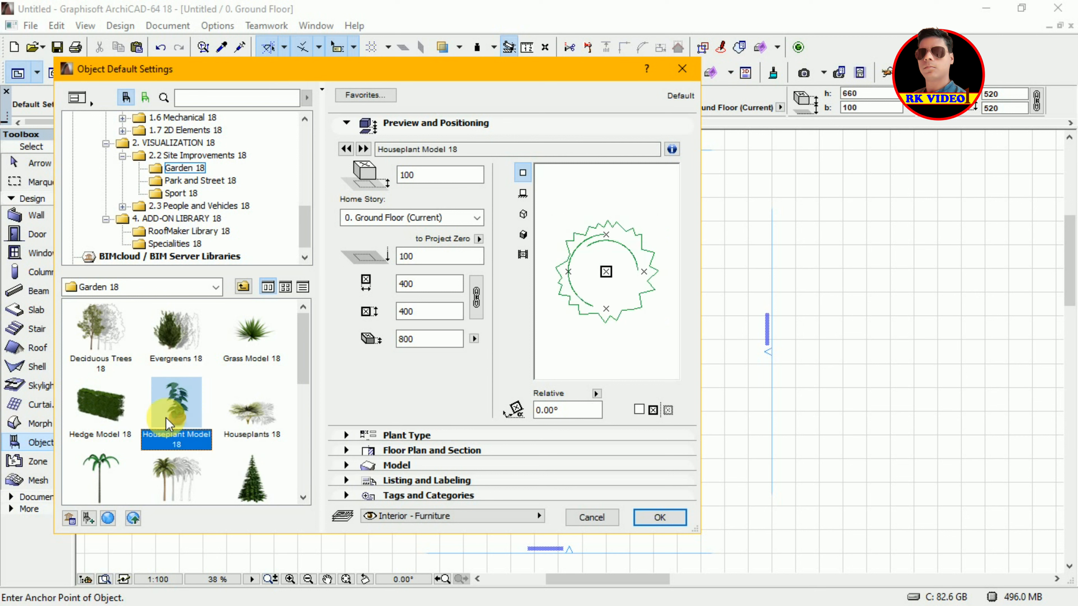
left_click(523, 234)
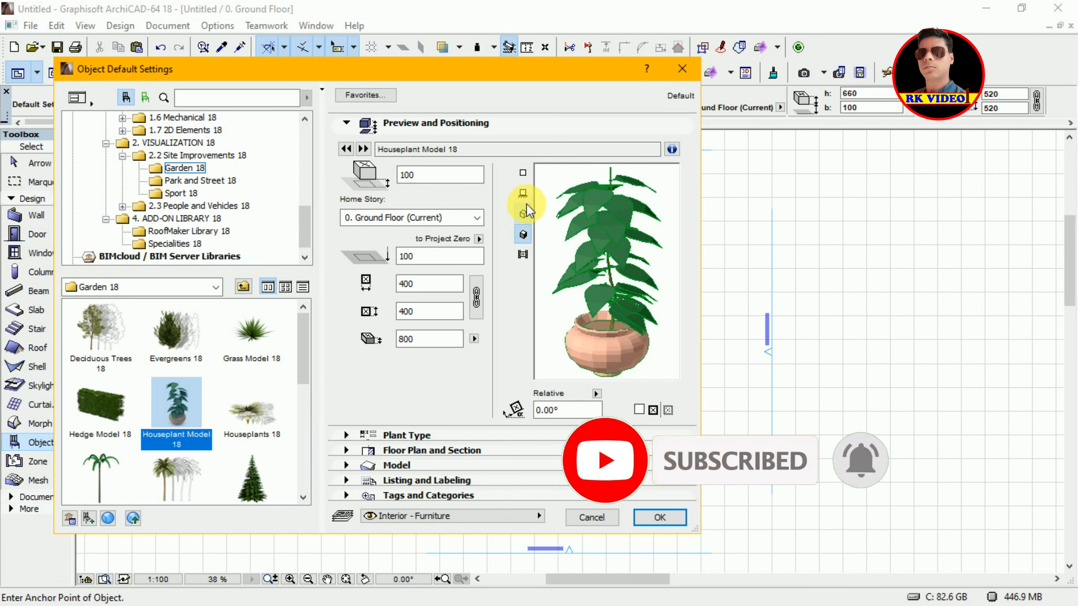
left_click(523, 173)
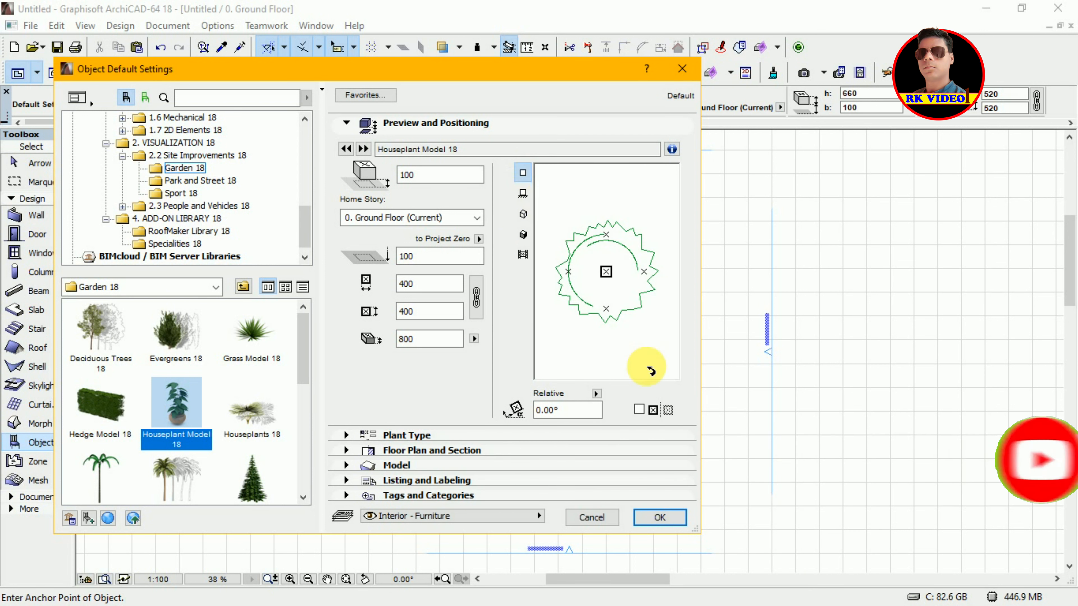
left_click(661, 516)
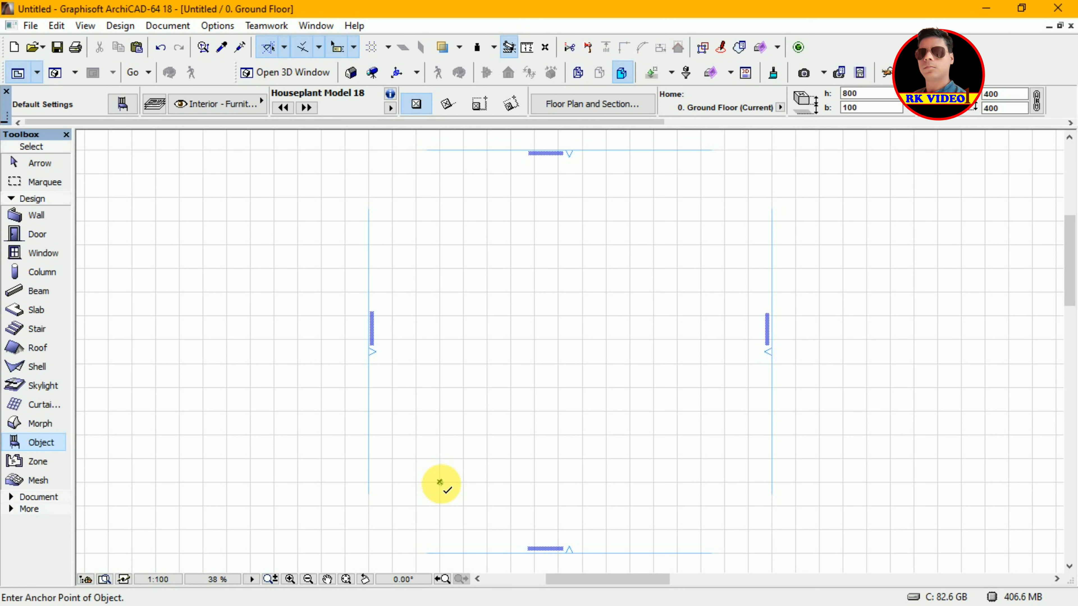
left_click(440, 482)
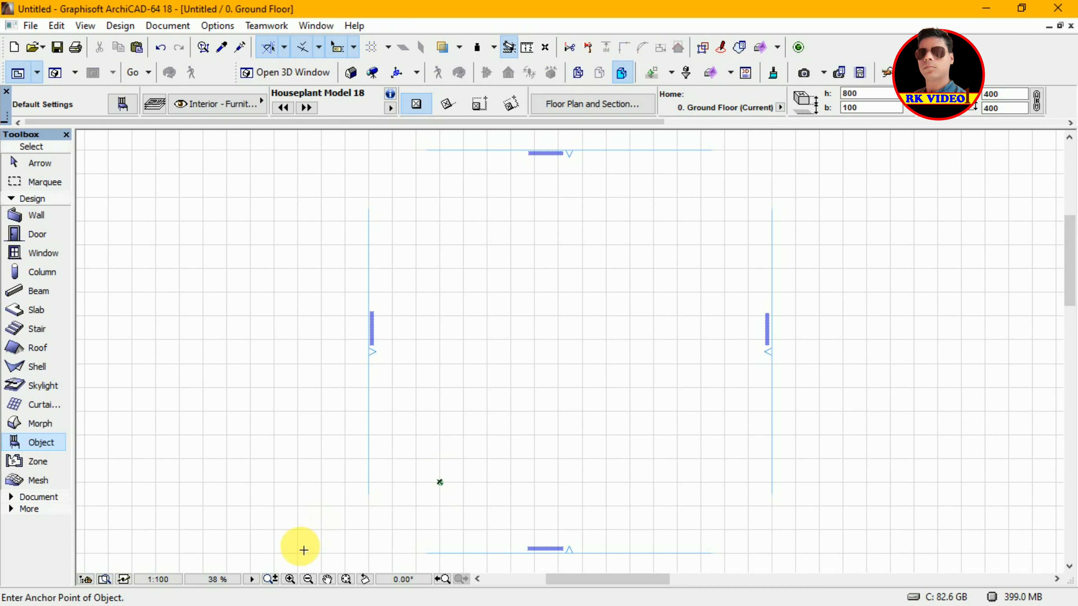
Step: Inspect the placed houseplant up close in plan and orbit around it in the 3D view
left_click(289, 579)
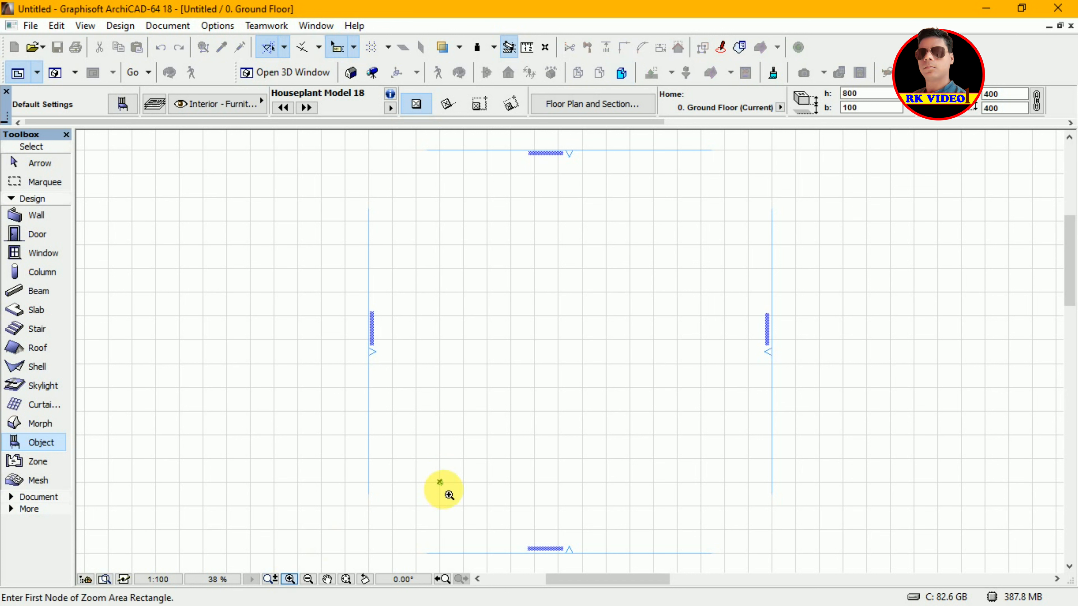
left_click(443, 491)
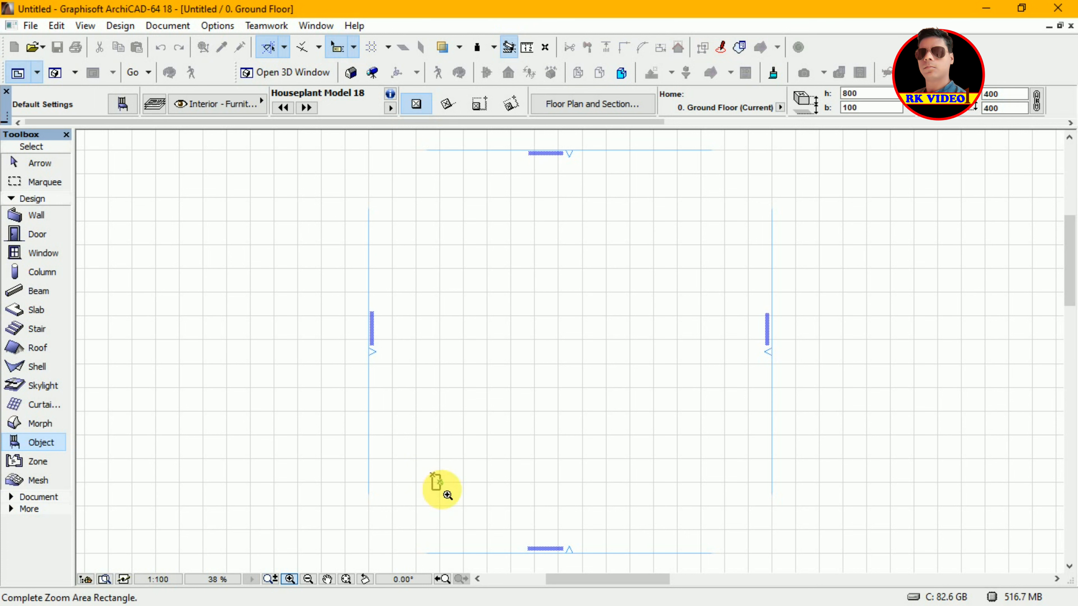
left_click(448, 492)
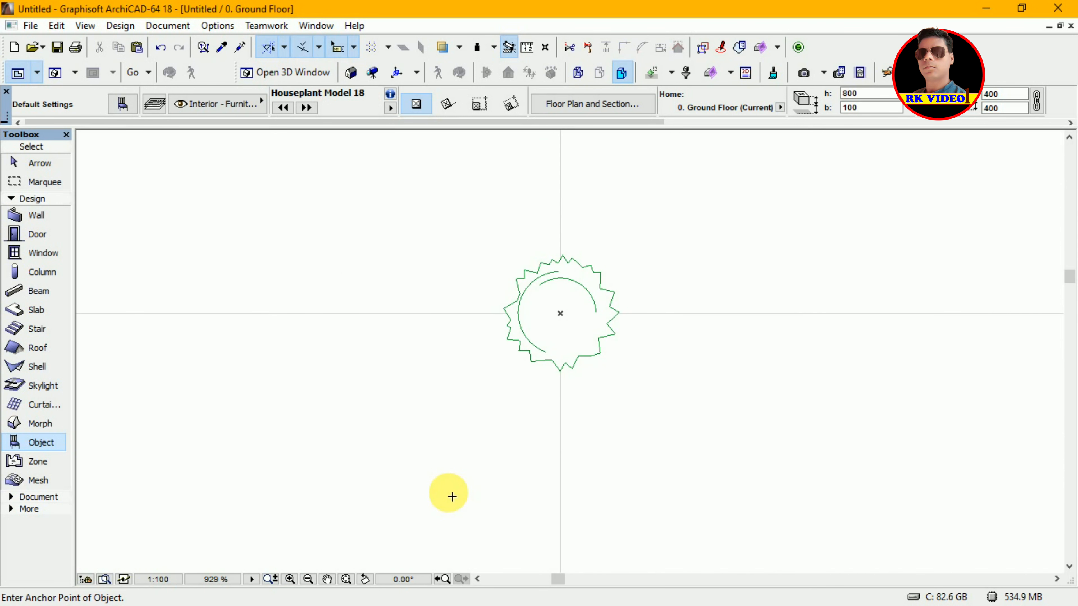
key("Escape")
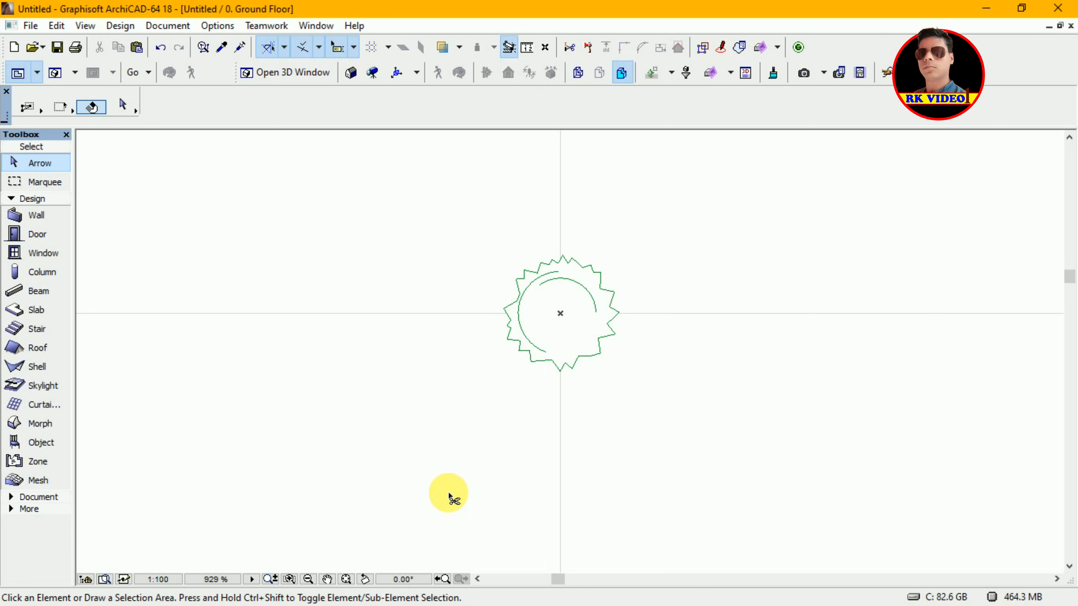
key("F3")
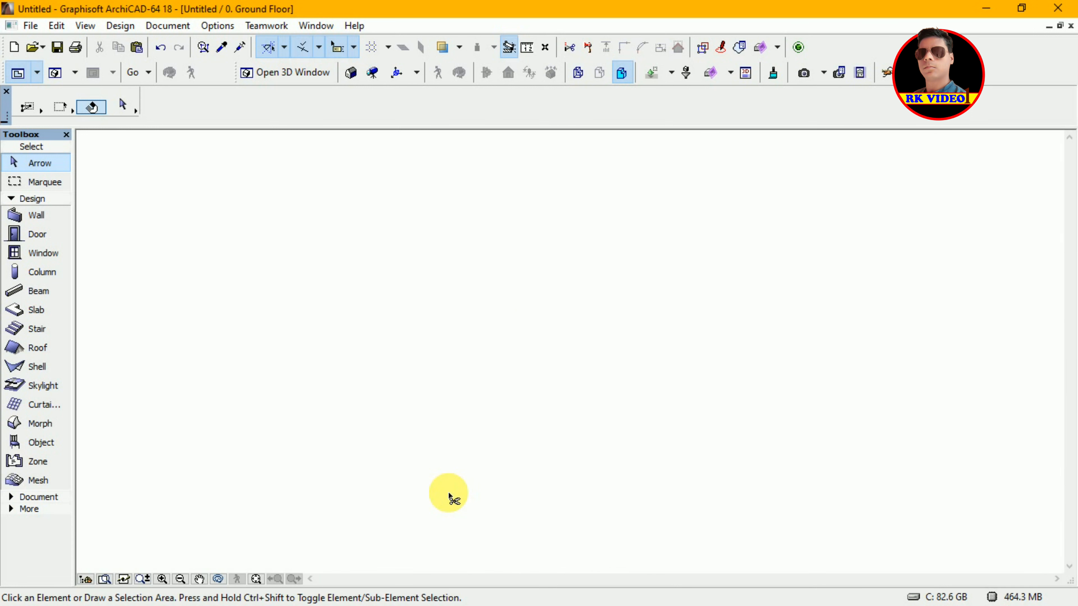
key("F3")
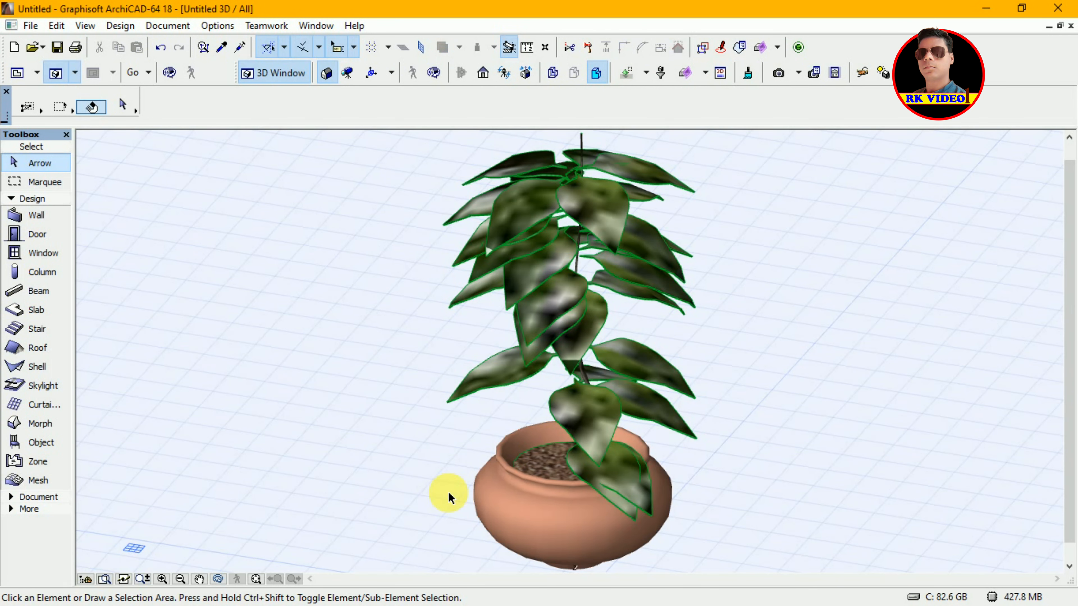
key("o")
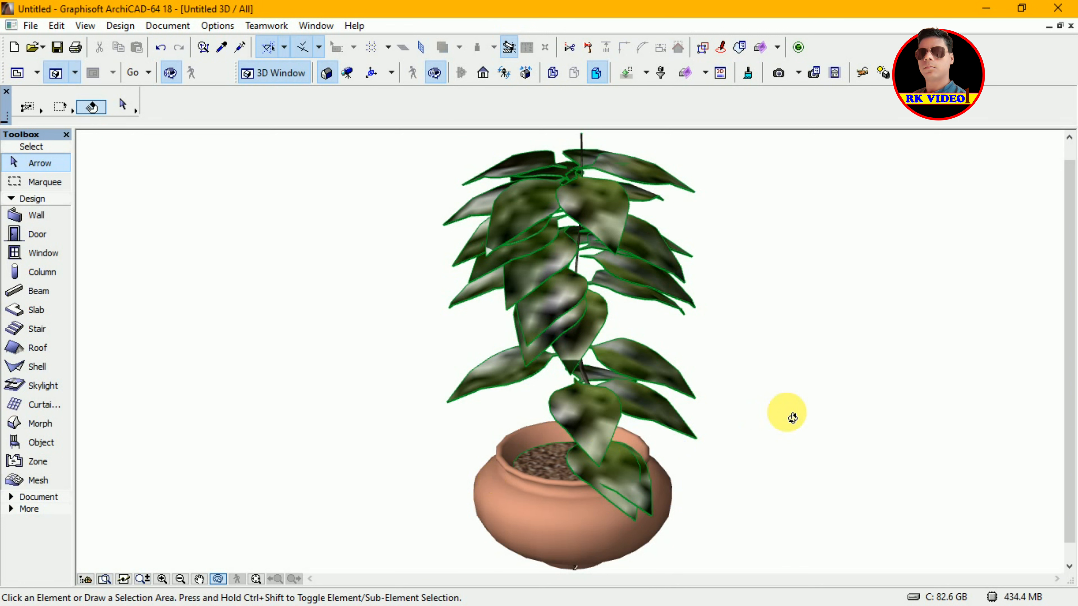
left_click_drag(792, 419, 924, 412)
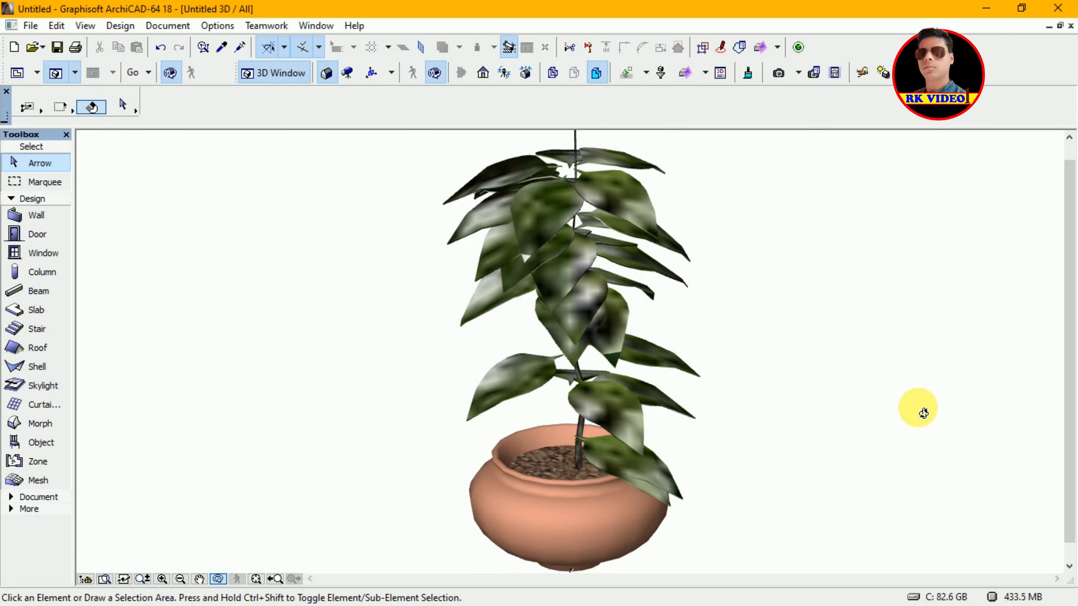
Step: Convert the houseplant object to morphs from the floor plan
key("F2")
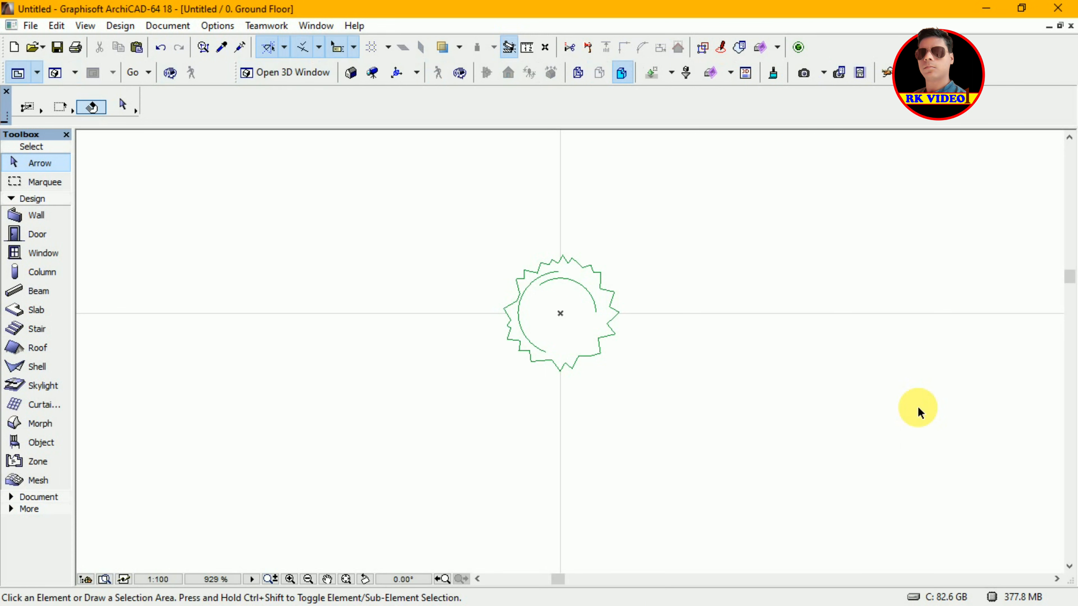
left_click(473, 232)
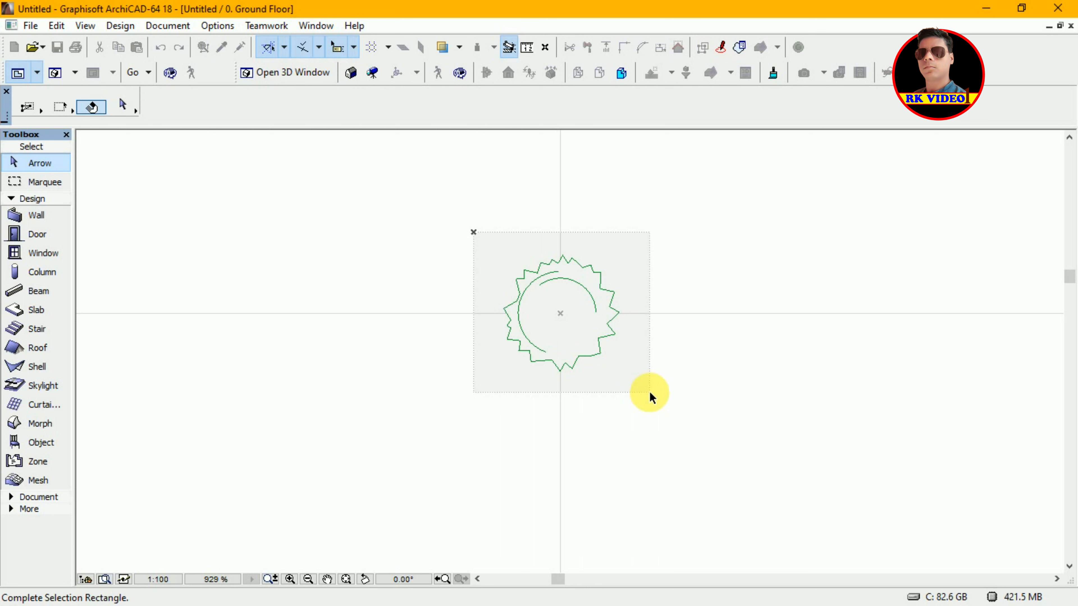
left_click(649, 392)
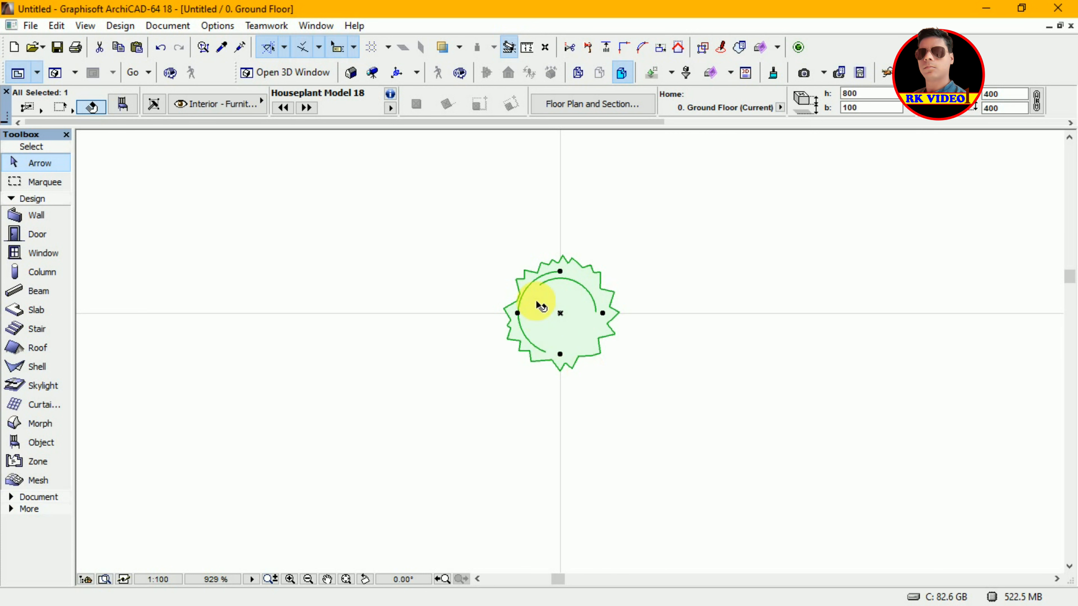
right_click(541, 306)
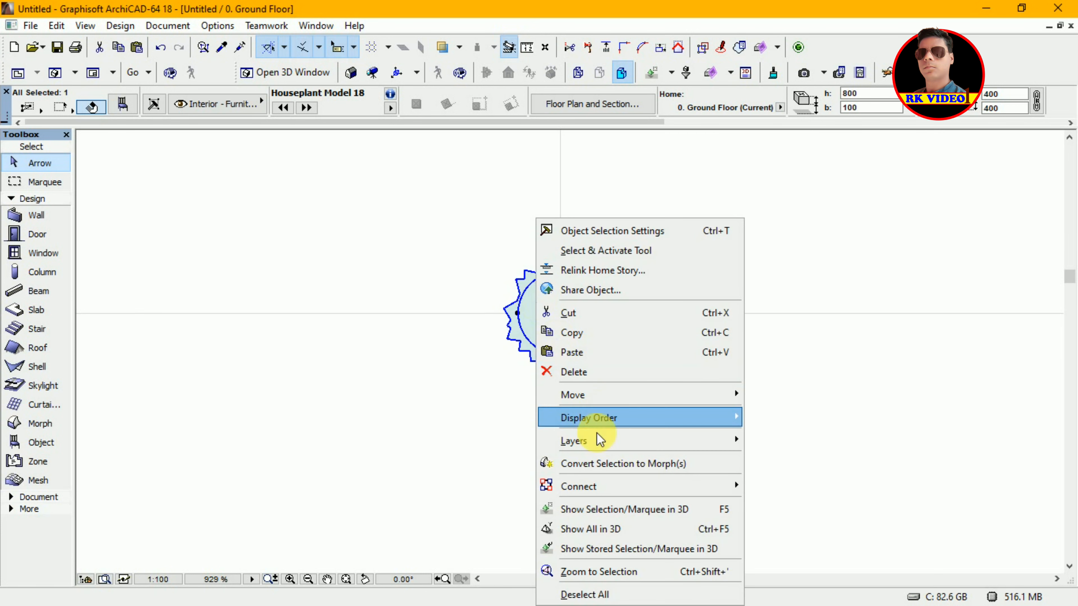
left_click(596, 464)
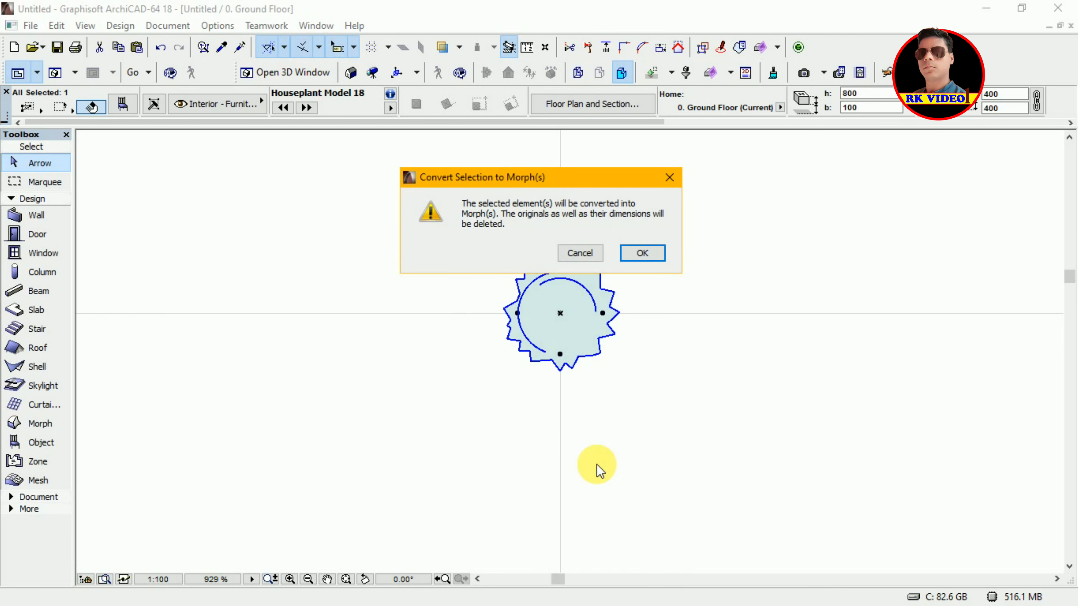
left_click(644, 256)
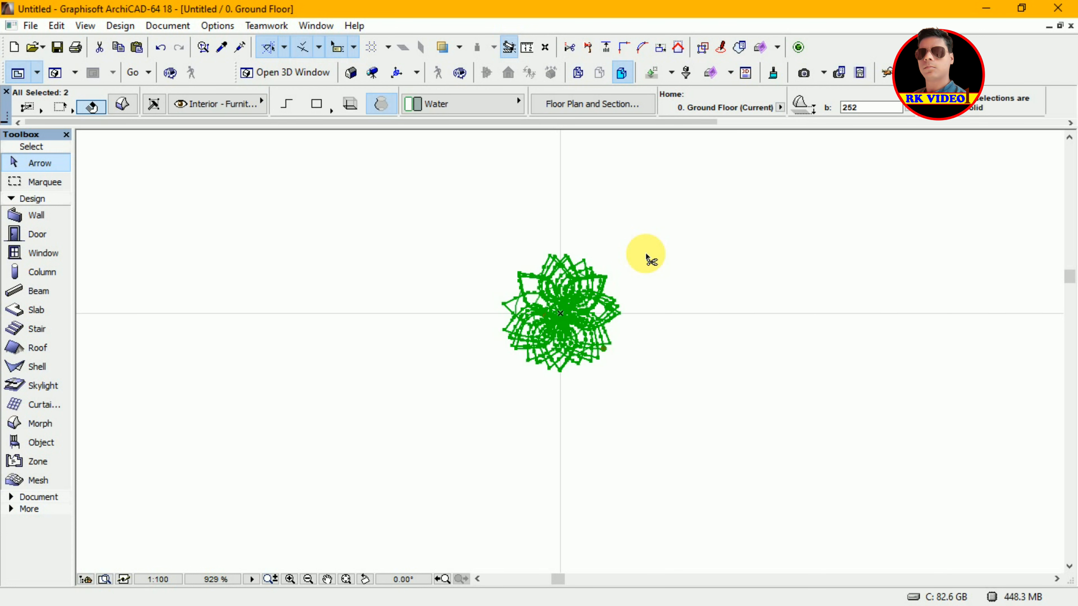
Step: Suspend groups for the converted plant and show all elements in 3D
key("F3")
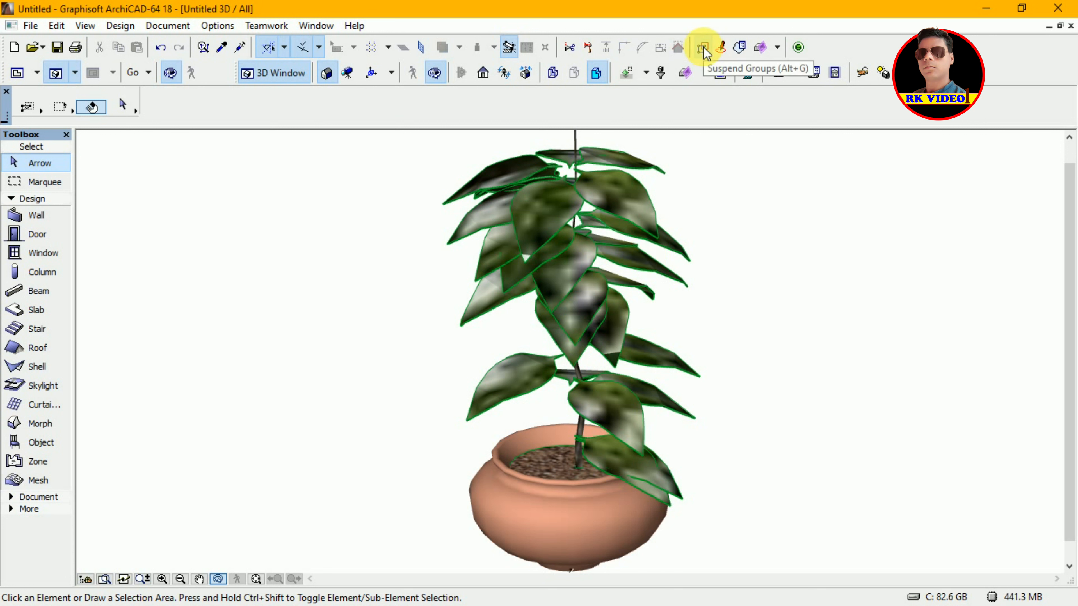
key("F2")
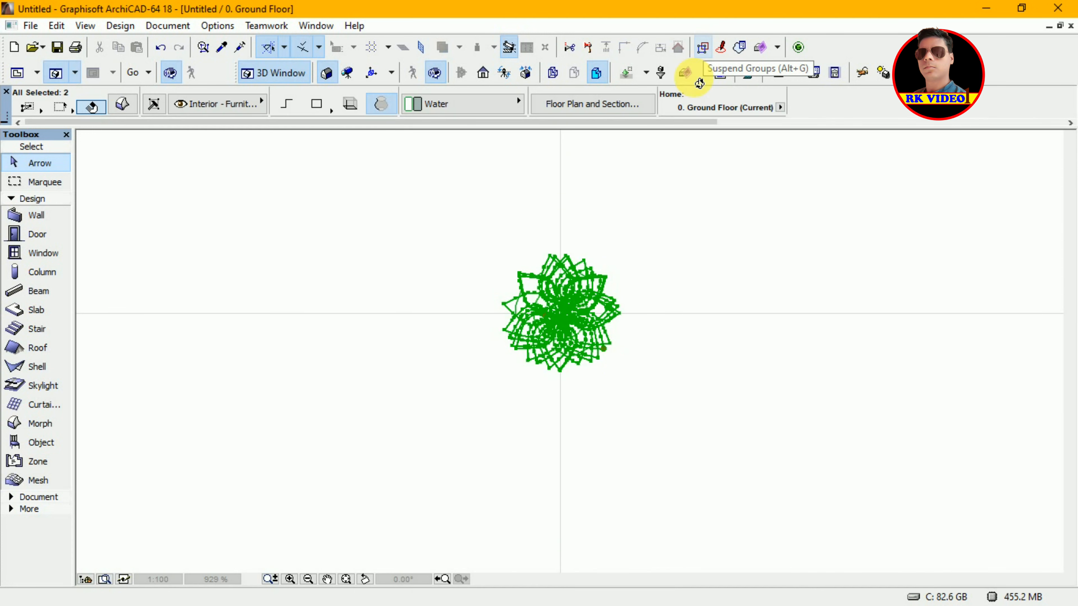
left_click(705, 48)
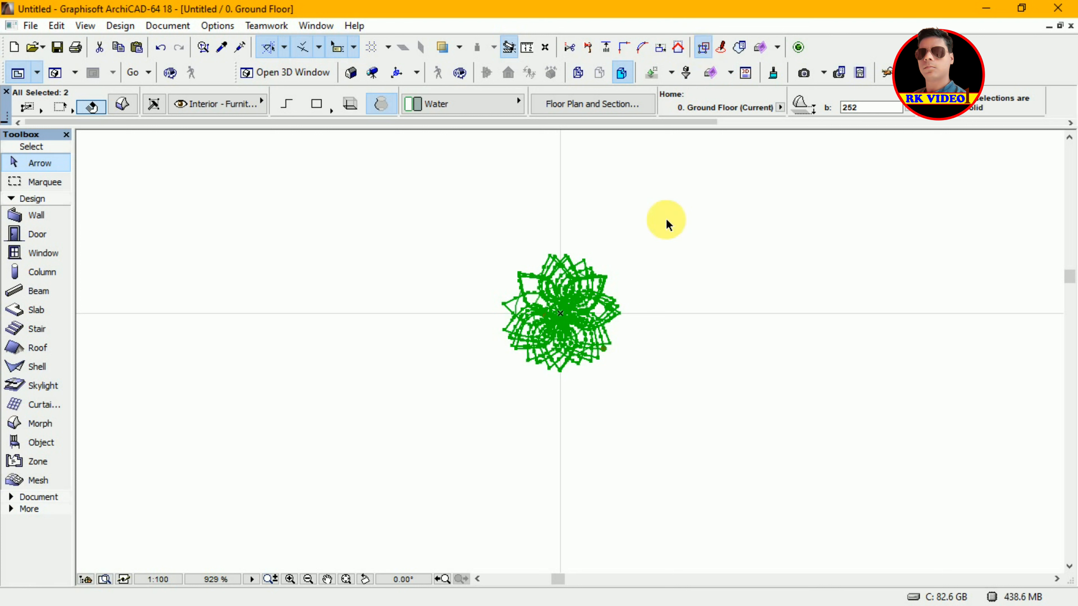
key("ctrl+F5")
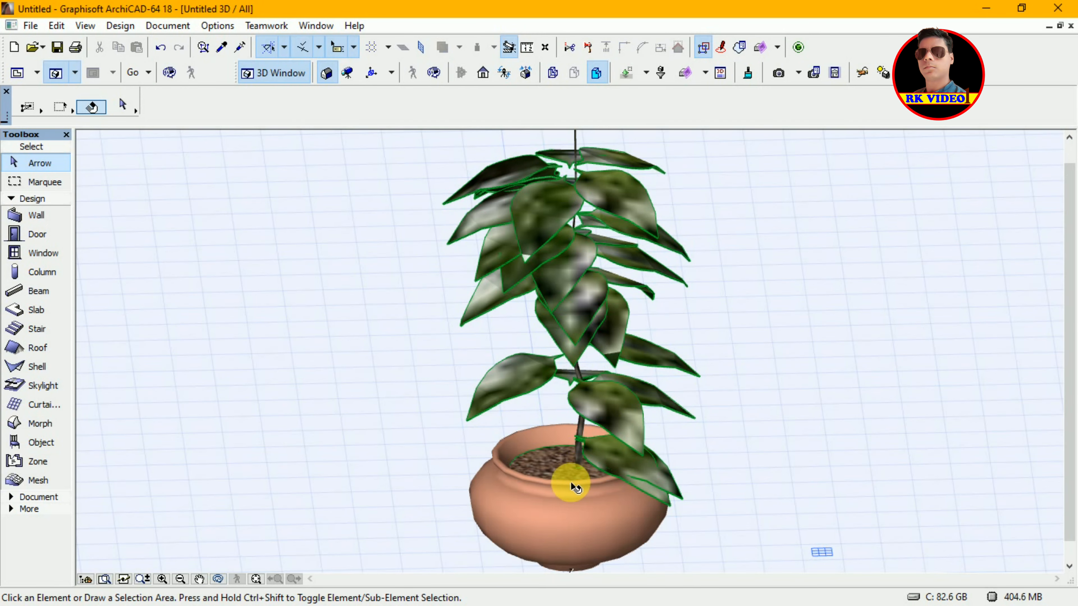
Step: Try overriding the pot morph's surface with Brick - Red, including its custom faces and edges, and undo the change
left_click(569, 492)
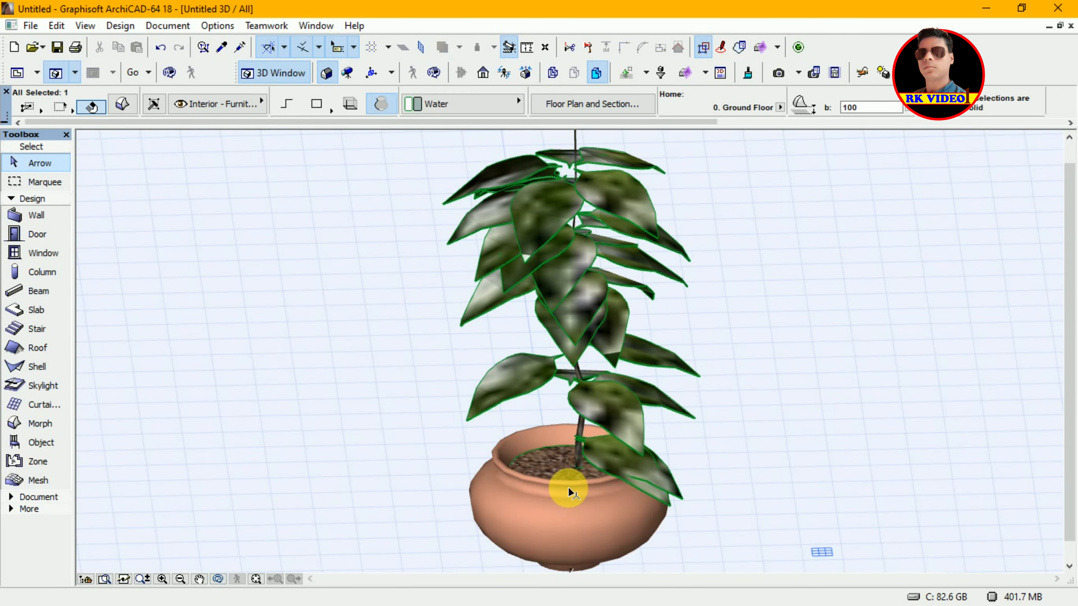
left_click(568, 492, "ctrl+shift")
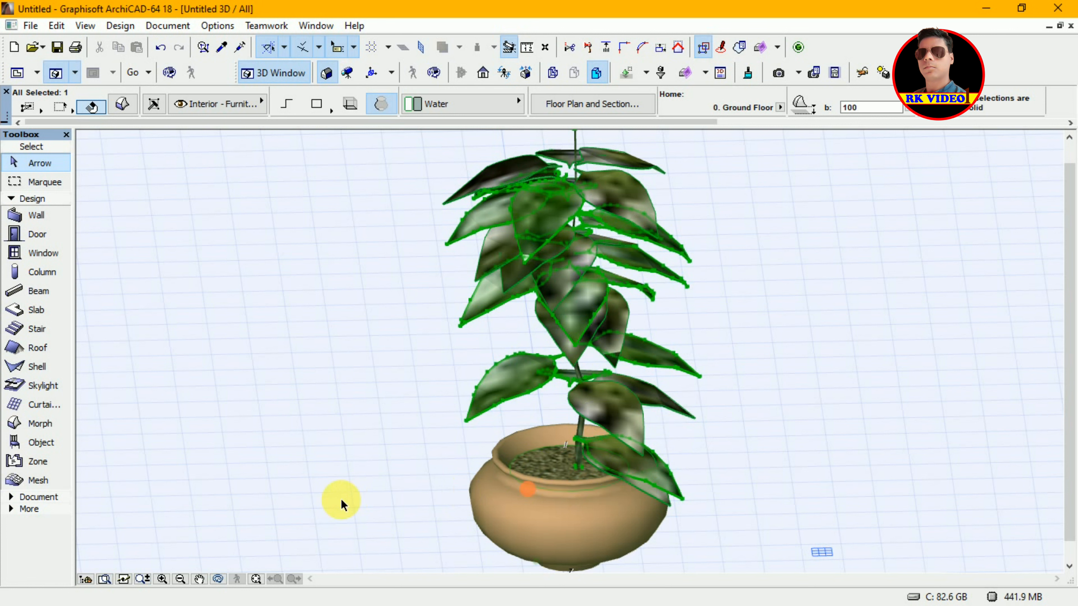
left_click(123, 105)
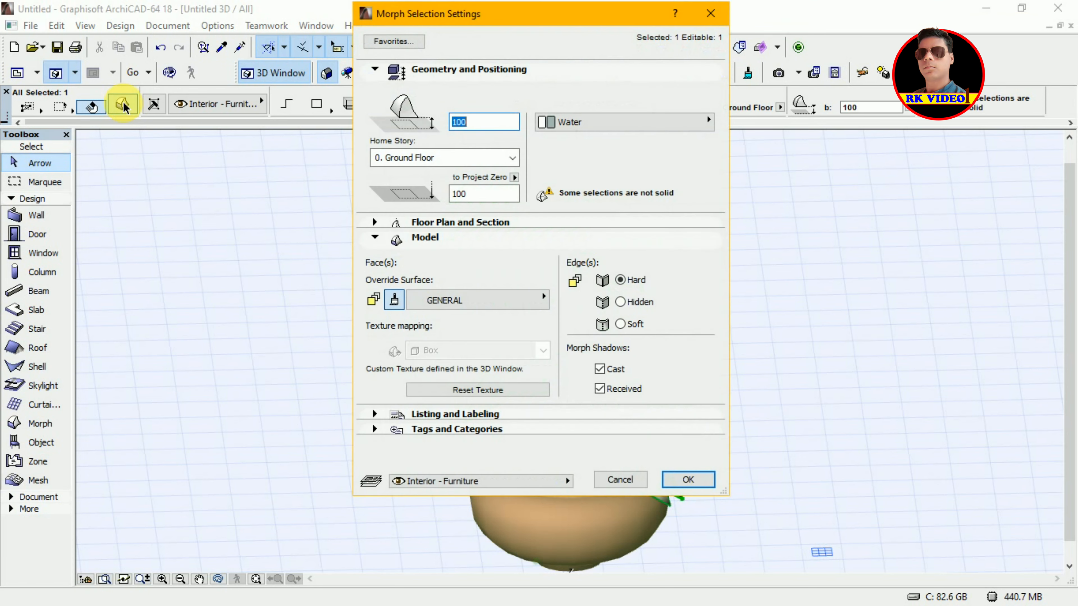
left_click(509, 298)
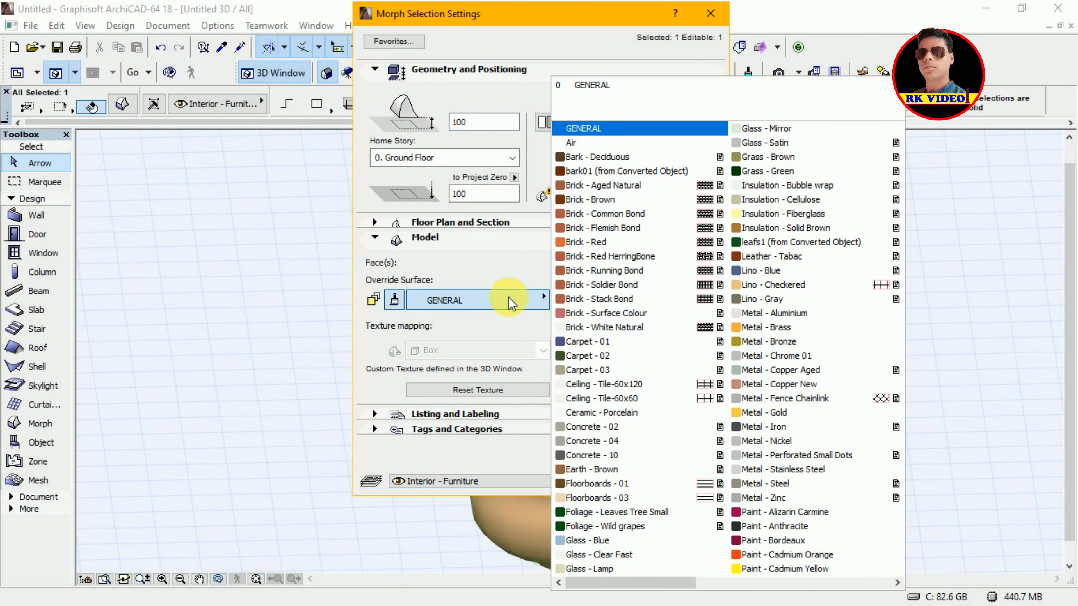
left_click(591, 242)
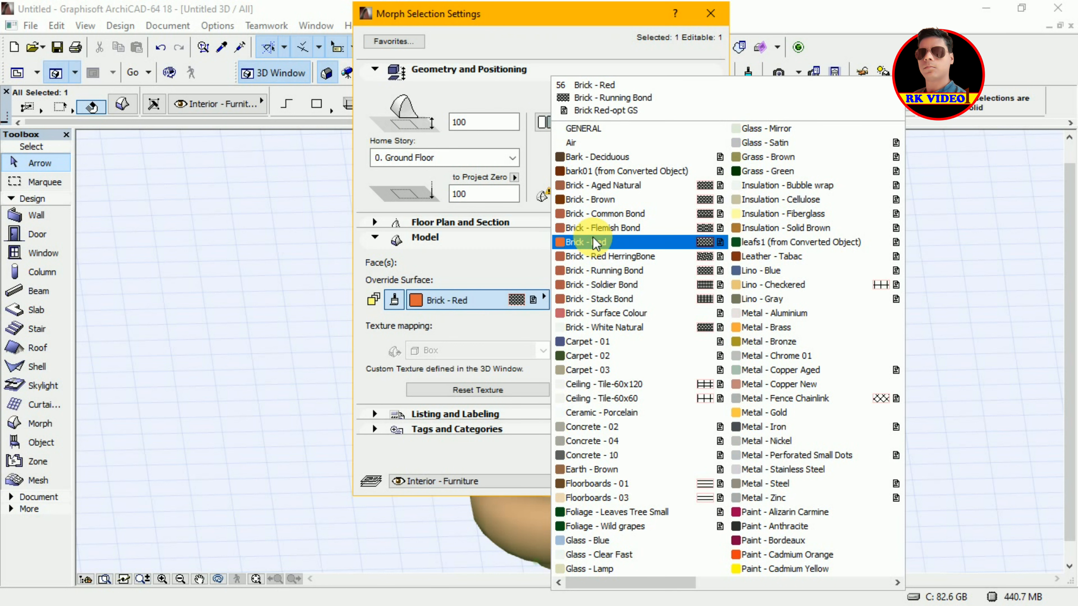
left_click(593, 239)
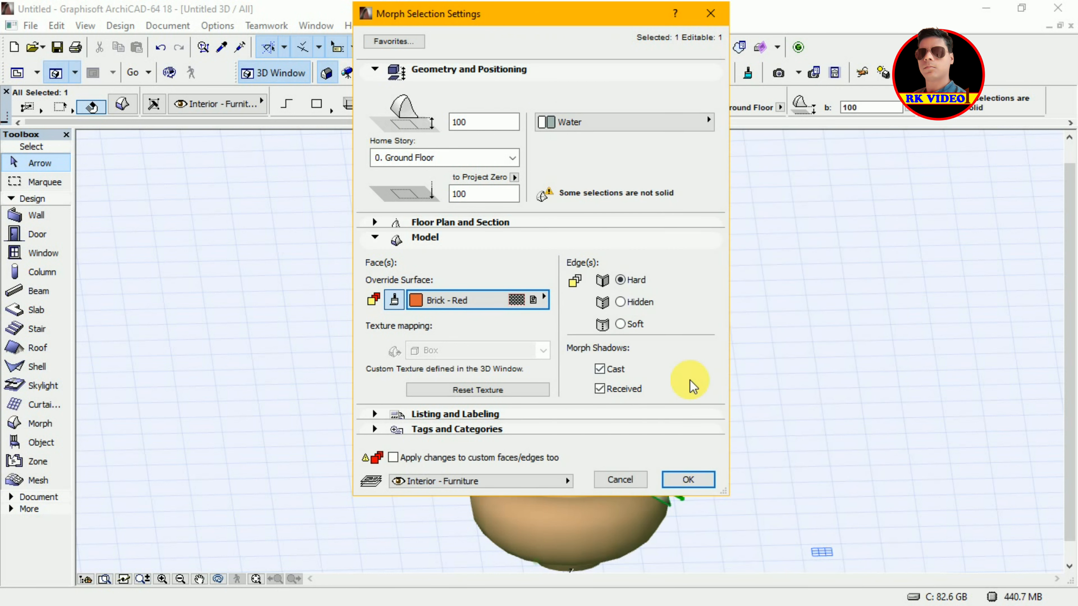
left_click(391, 458)
left_click(683, 480)
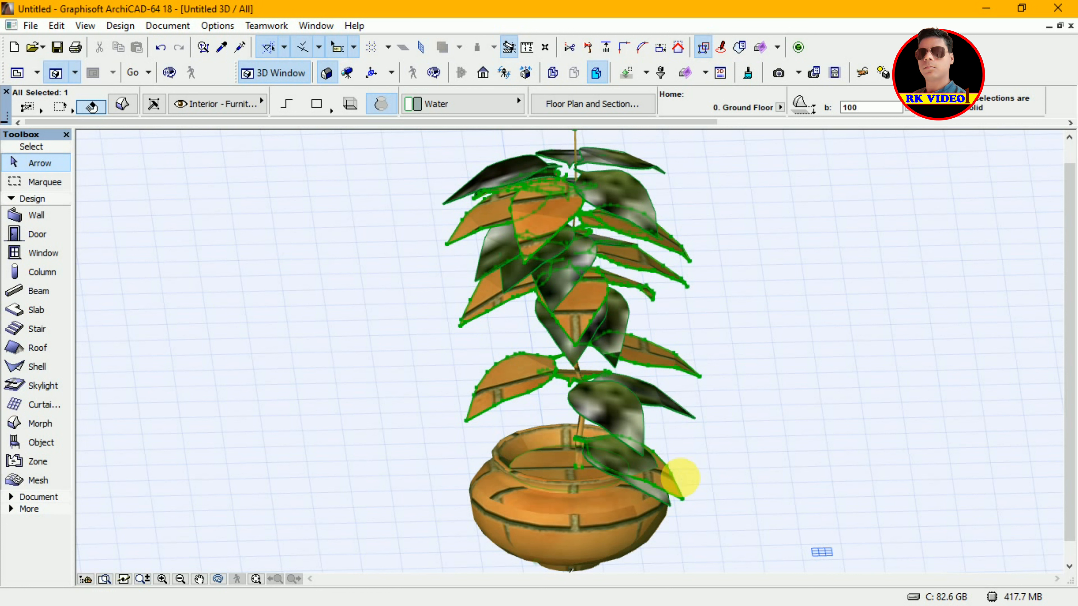
key("ctrl+z")
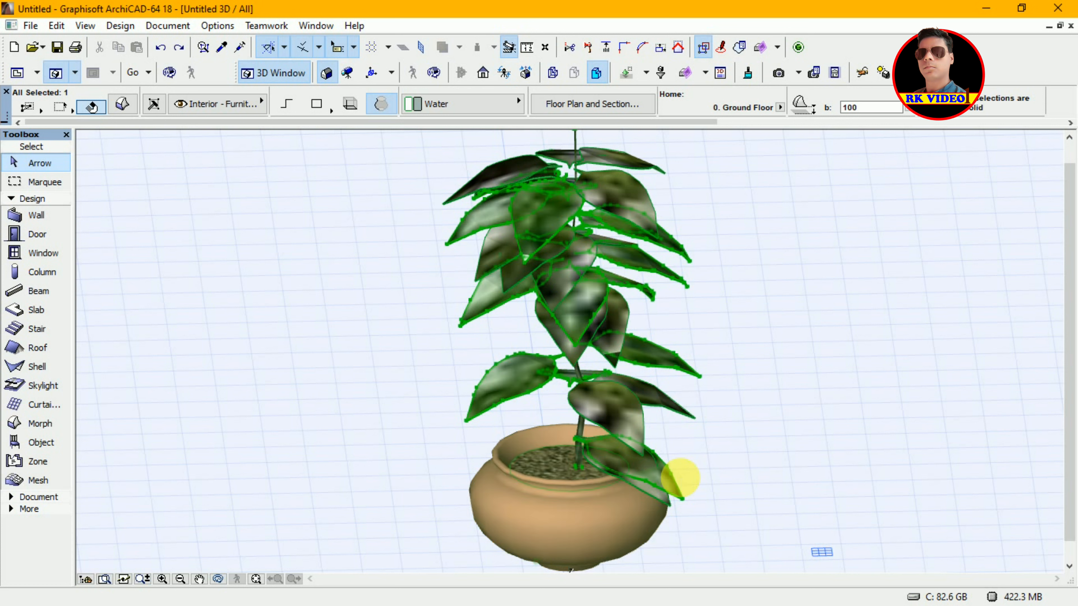
left_click(814, 415)
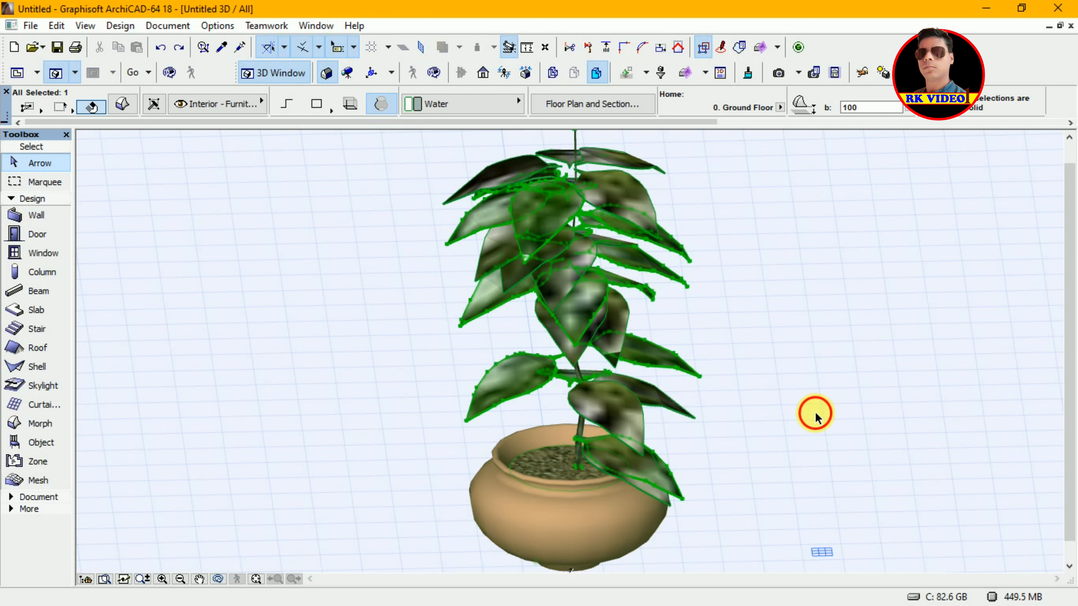
Step: Override the pot morph's surface with leafs1 (from Converted Object), applying it to custom faces and edges too
left_click(585, 491)
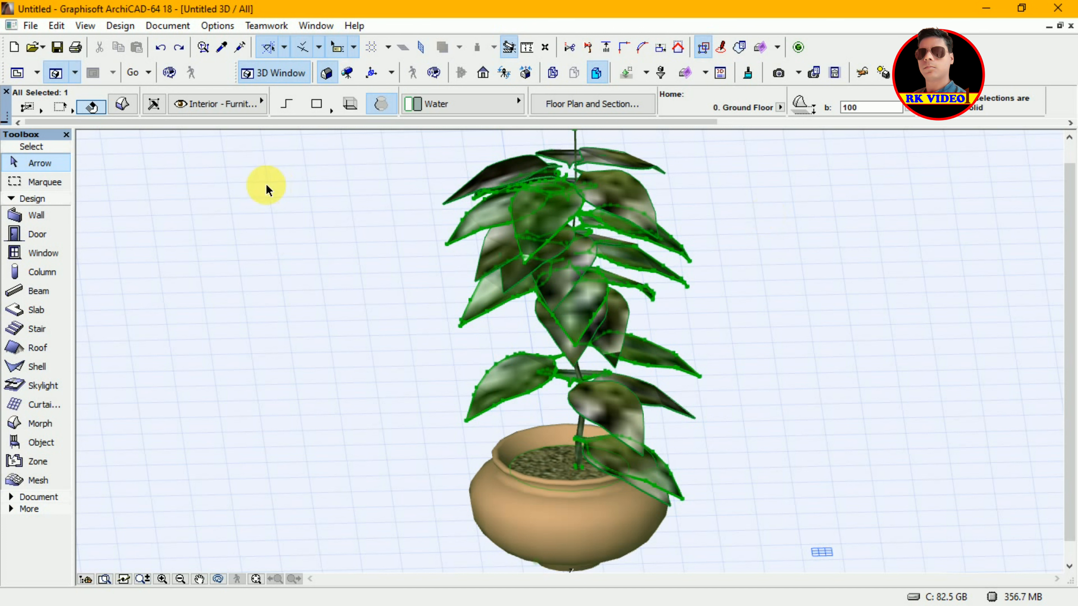
left_click(122, 104)
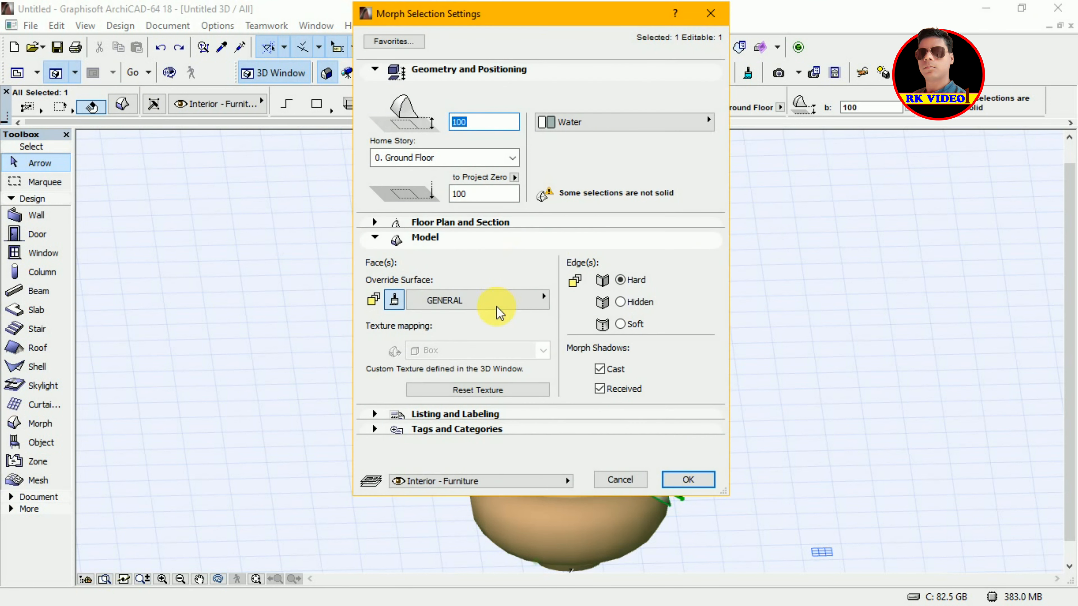
left_click(495, 306)
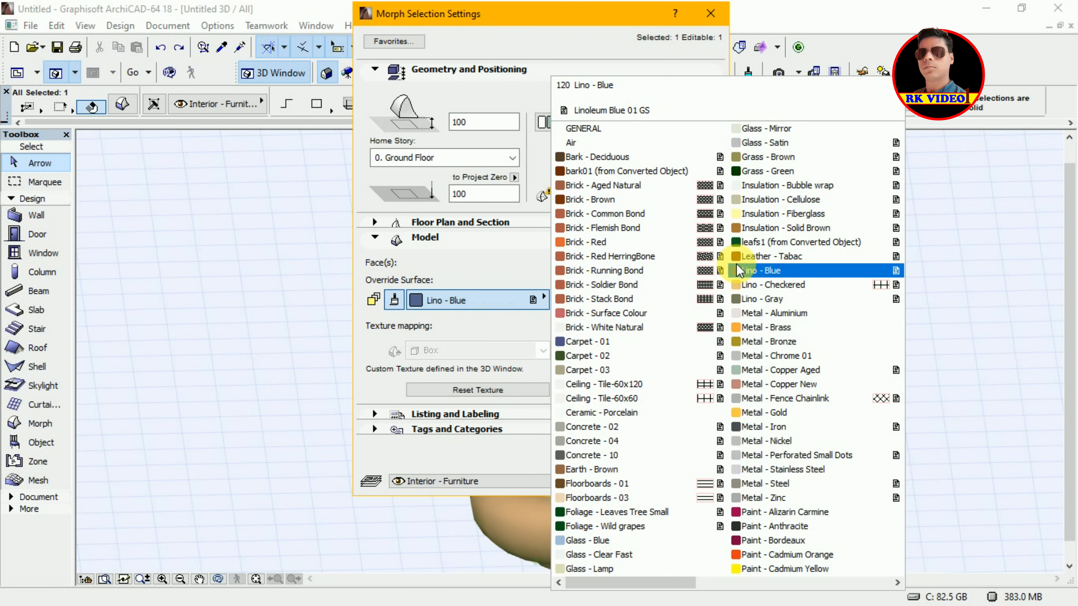
left_click(751, 246)
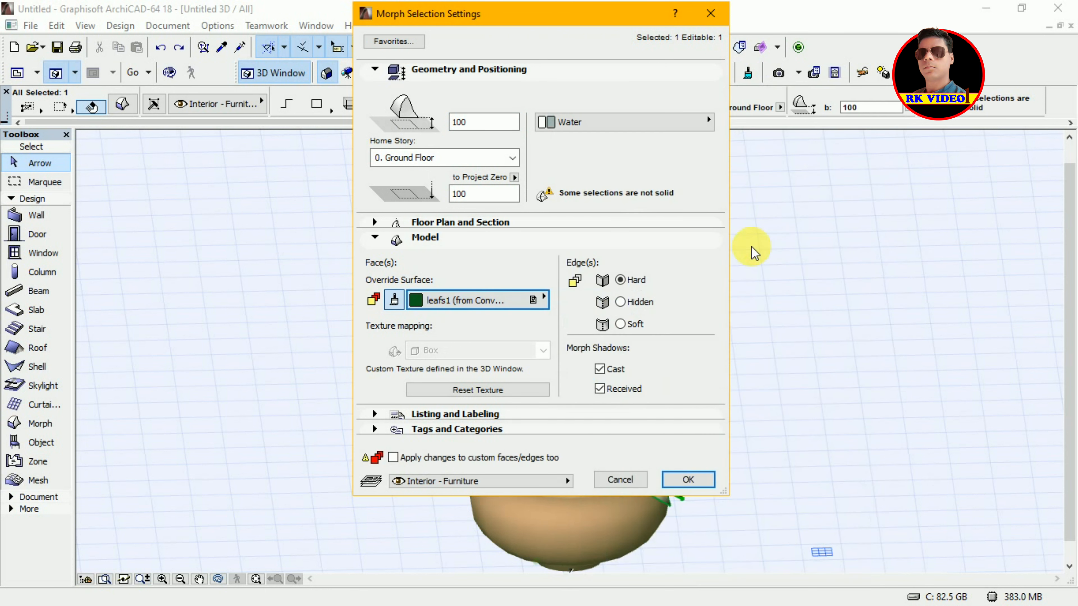
left_click(394, 458)
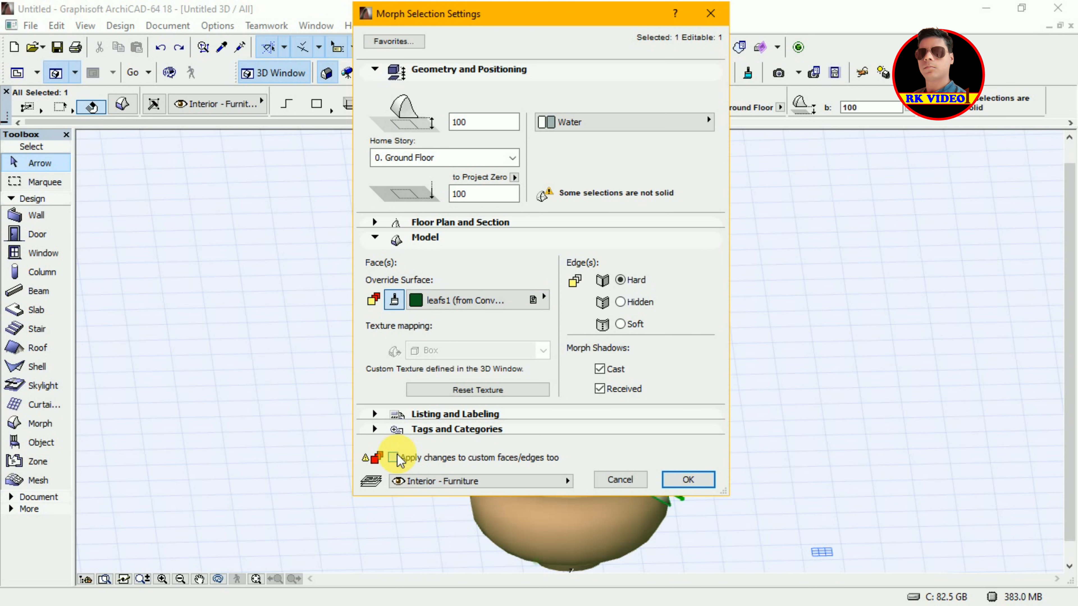
left_click(687, 480)
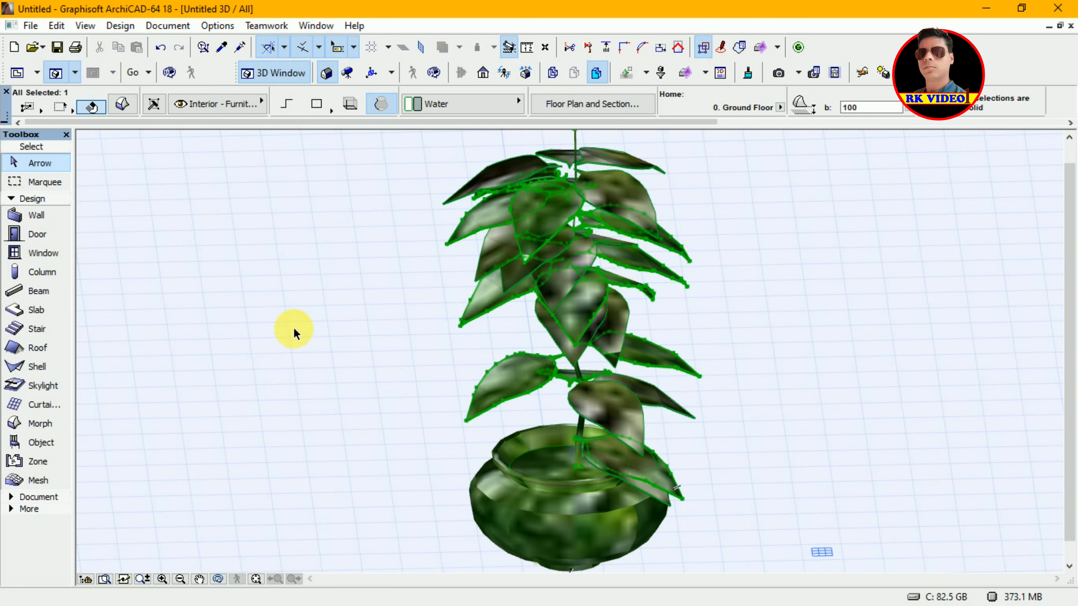
Step: Change the pot morph's override surface to Foliage - Leaves Tree Small
left_click(126, 96)
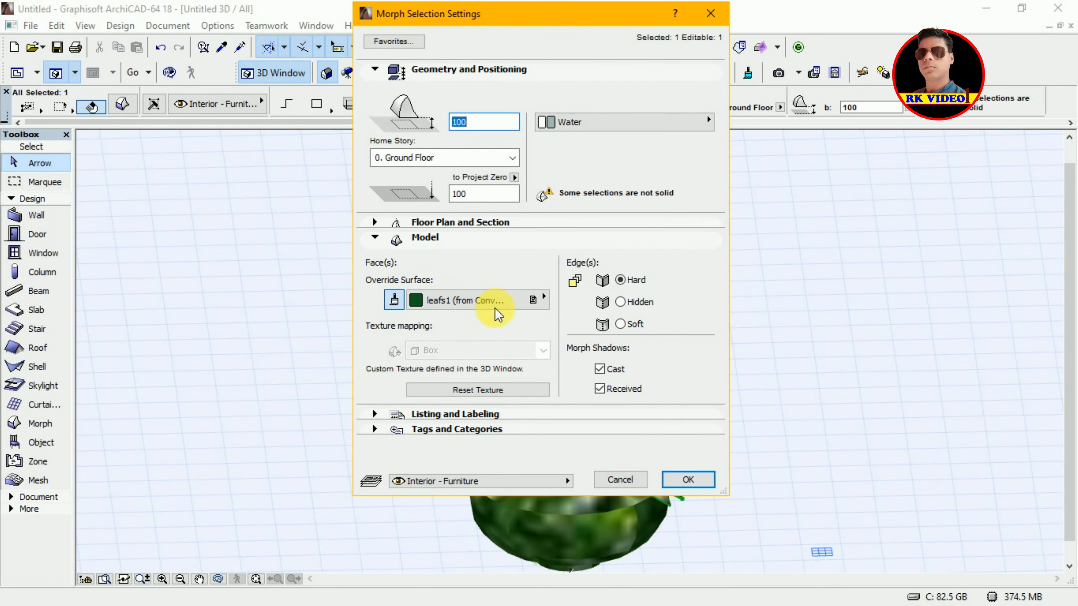
left_click(496, 308)
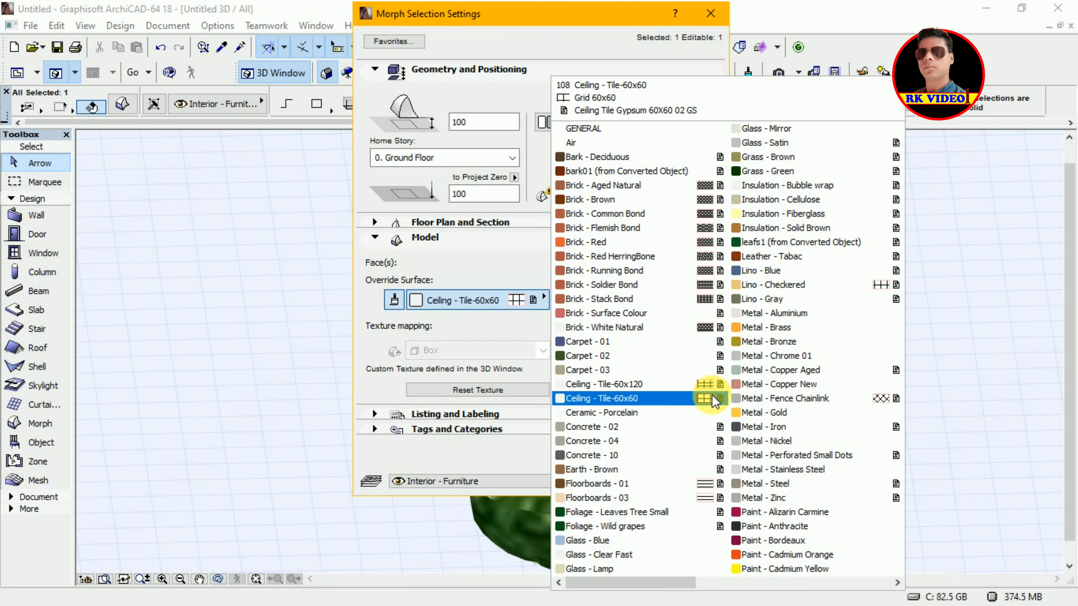
left_click(637, 512)
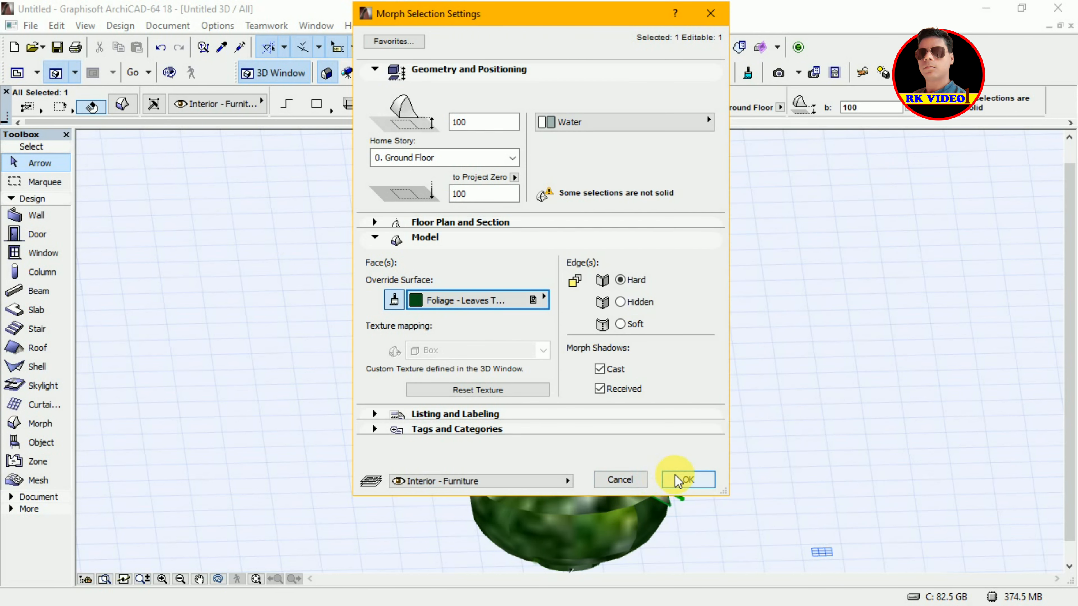
left_click(681, 480)
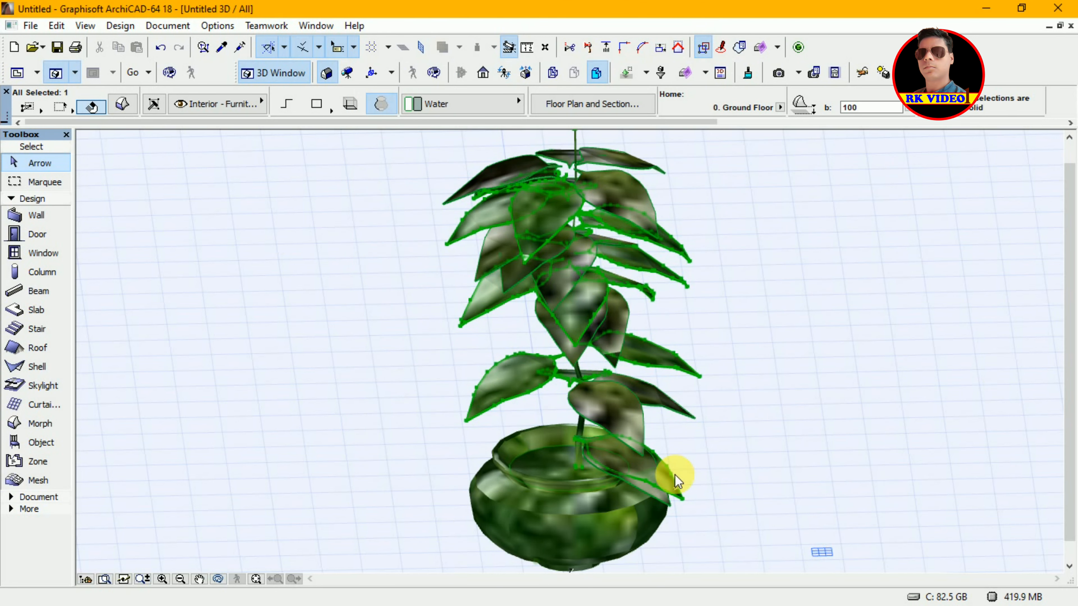
Step: Orbit around the plant in 3D to view the pot and its soil from higher up
left_click(675, 475, "shift")
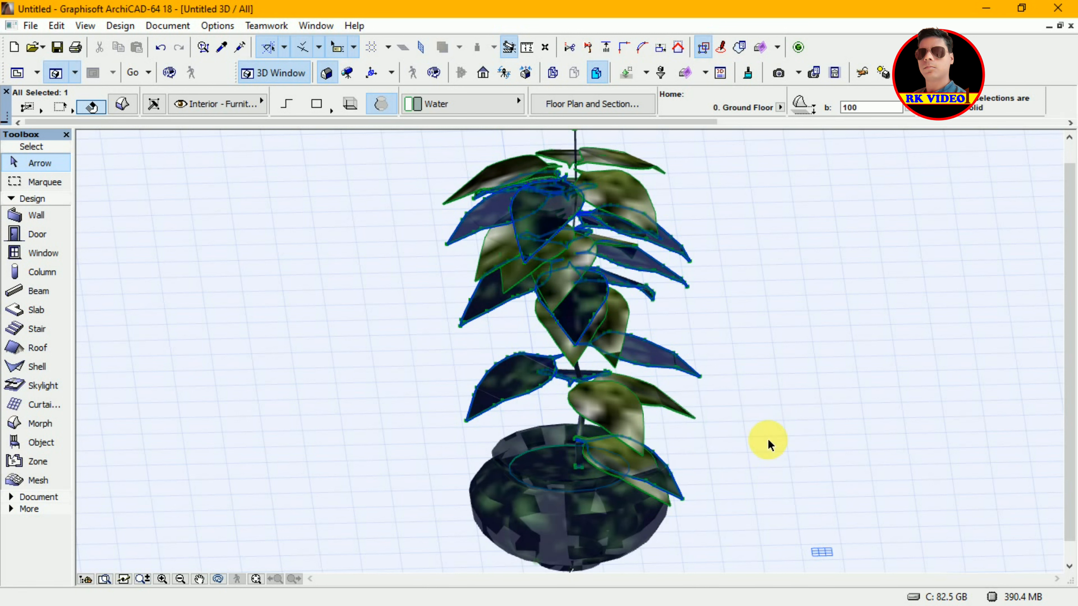
key("o")
left_click_drag(750, 475, 805, 452)
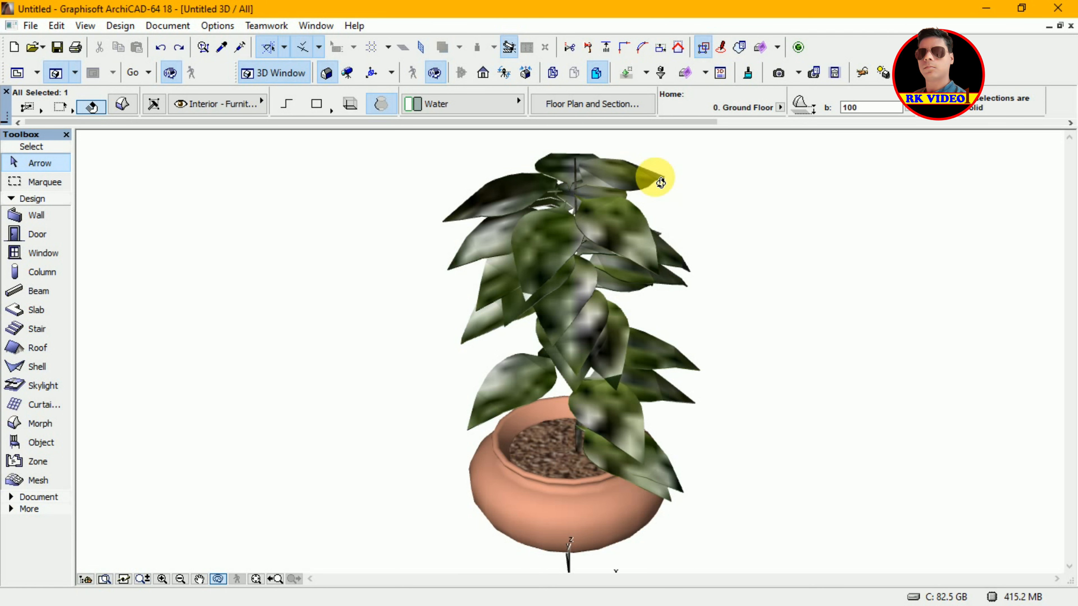
Step: Select the leaf morph that includes the plant's topmost leaves, set its override surface to Foliage - Wild grapes, and deselect it
left_click(658, 180)
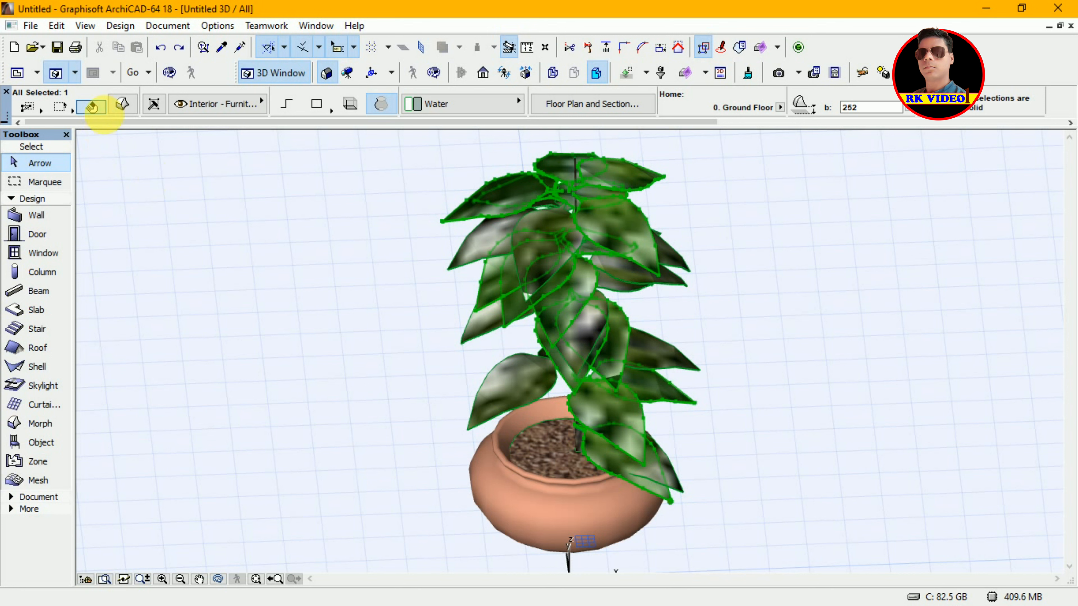
left_click(123, 104)
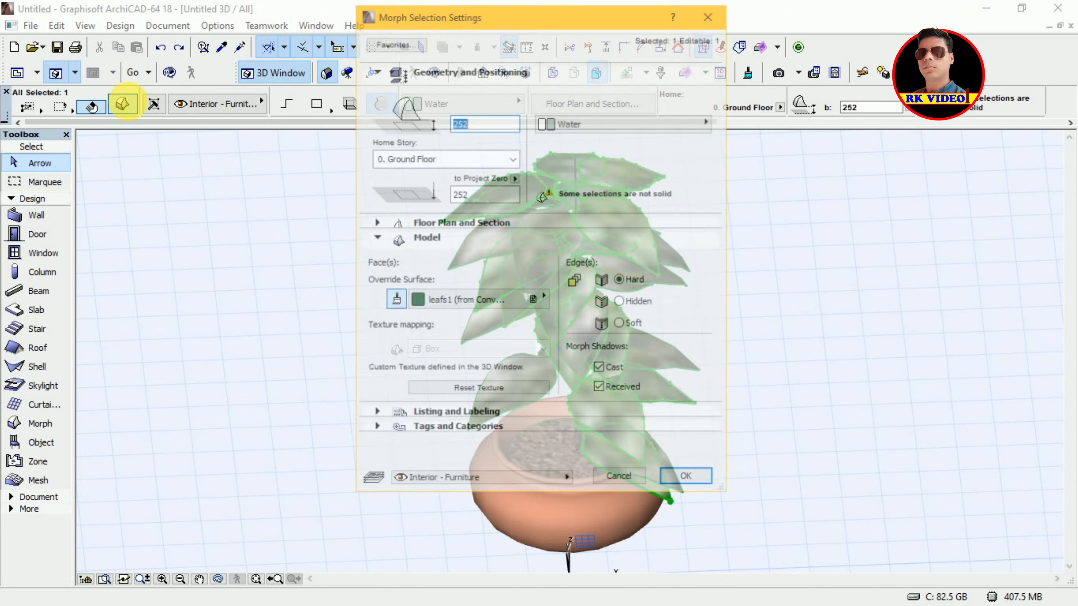
left_click(466, 299)
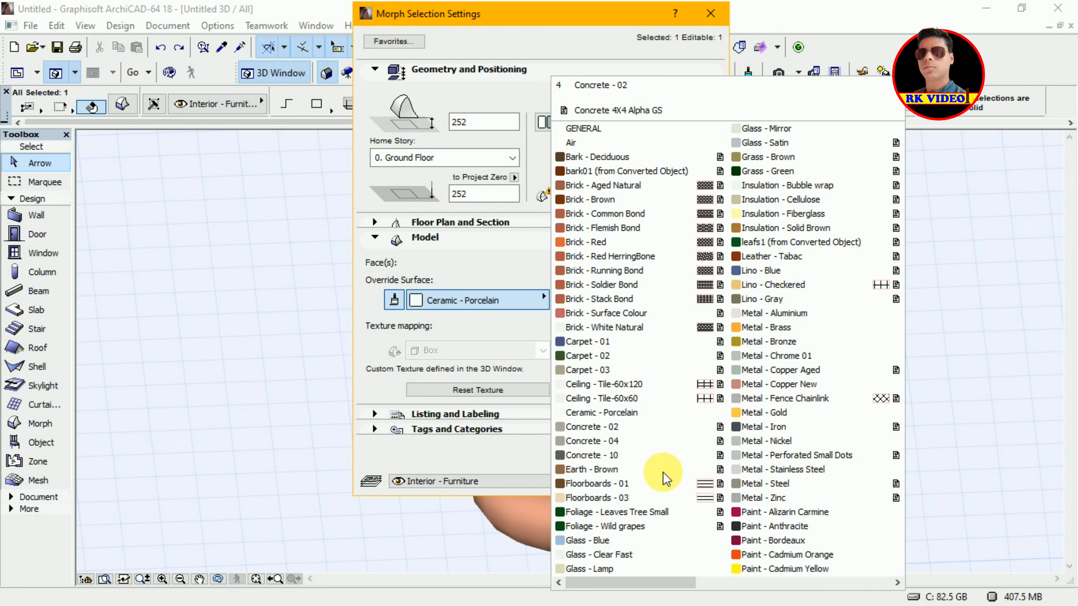
left_click(642, 527)
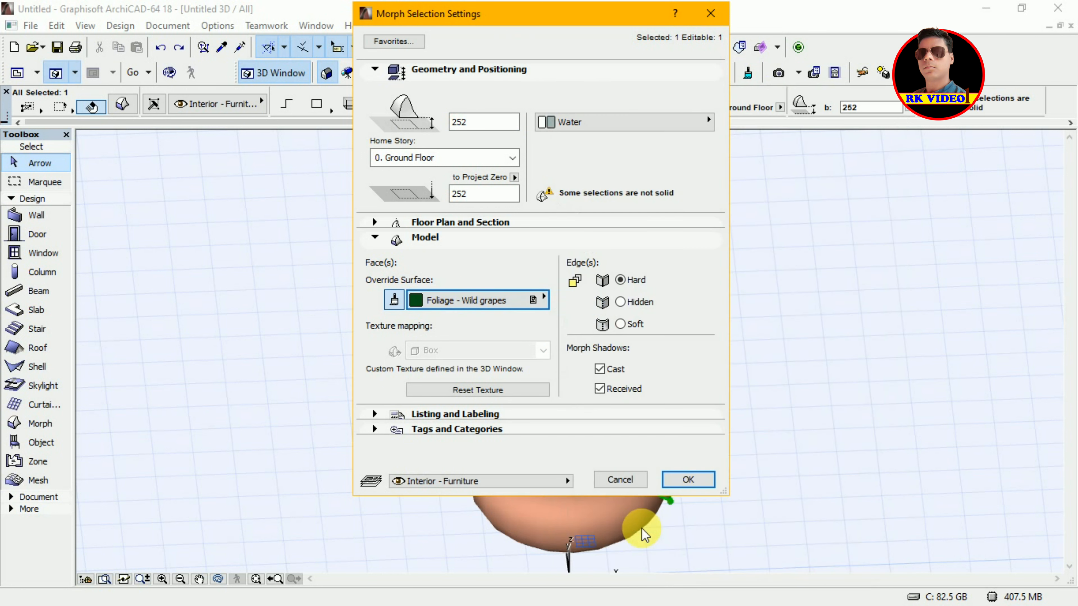
left_click(687, 479)
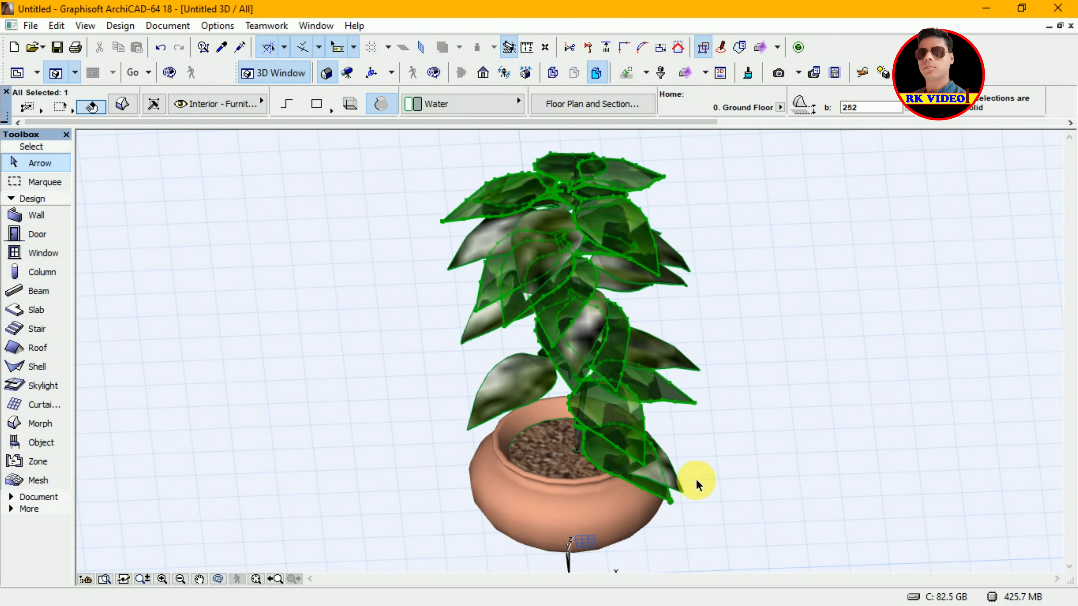
left_click(785, 394)
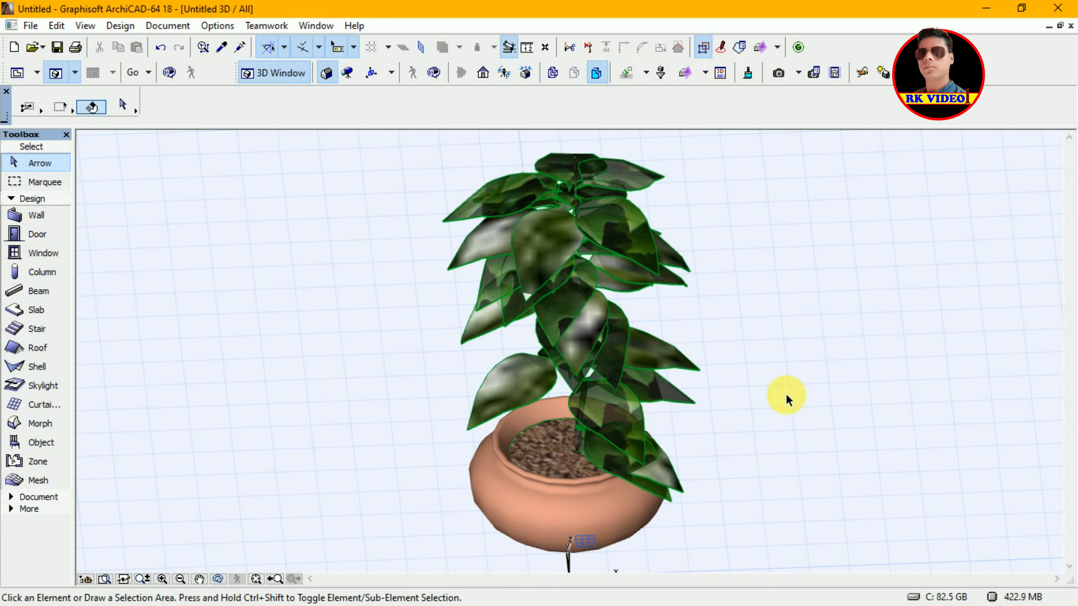
Step: Override the pot morph's surface with Paint - Cadmium Yellow, applying the change to custom faces and edges too
left_click(547, 481)
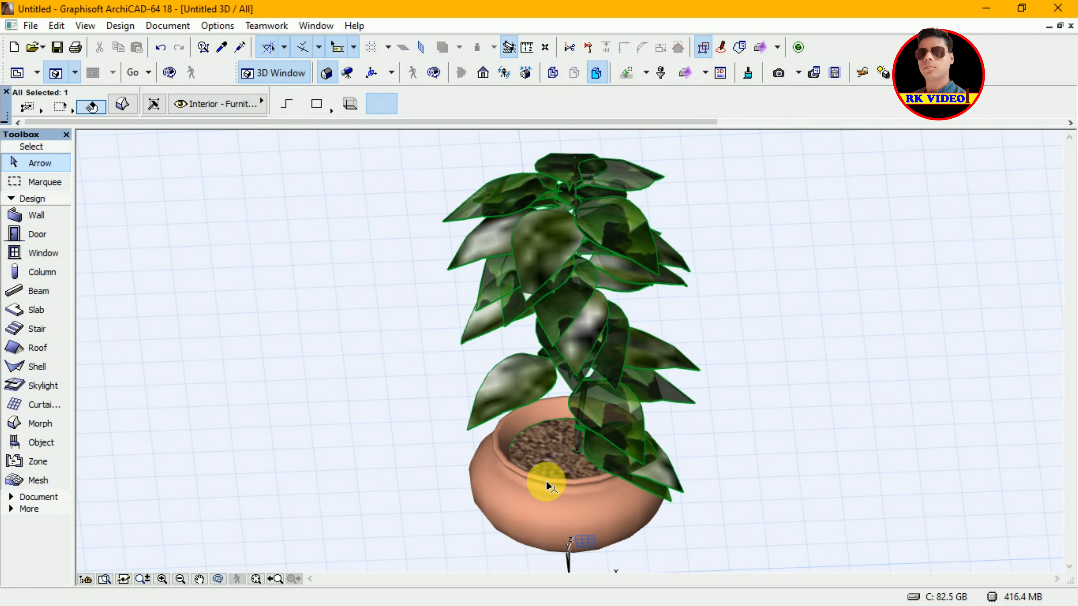
left_click(546, 480, "ctrl+shift")
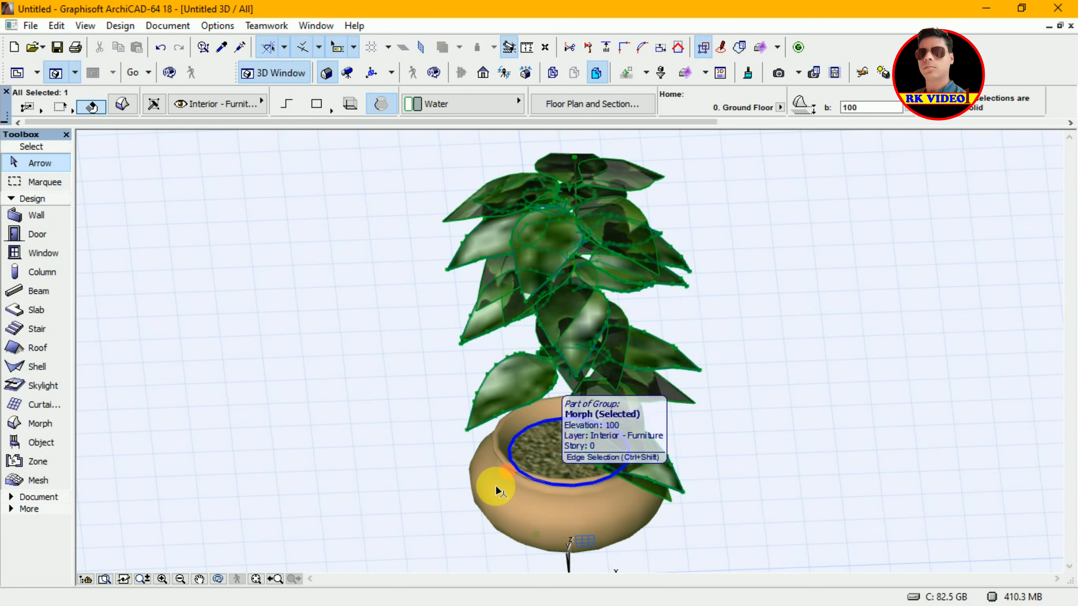
key("Escape")
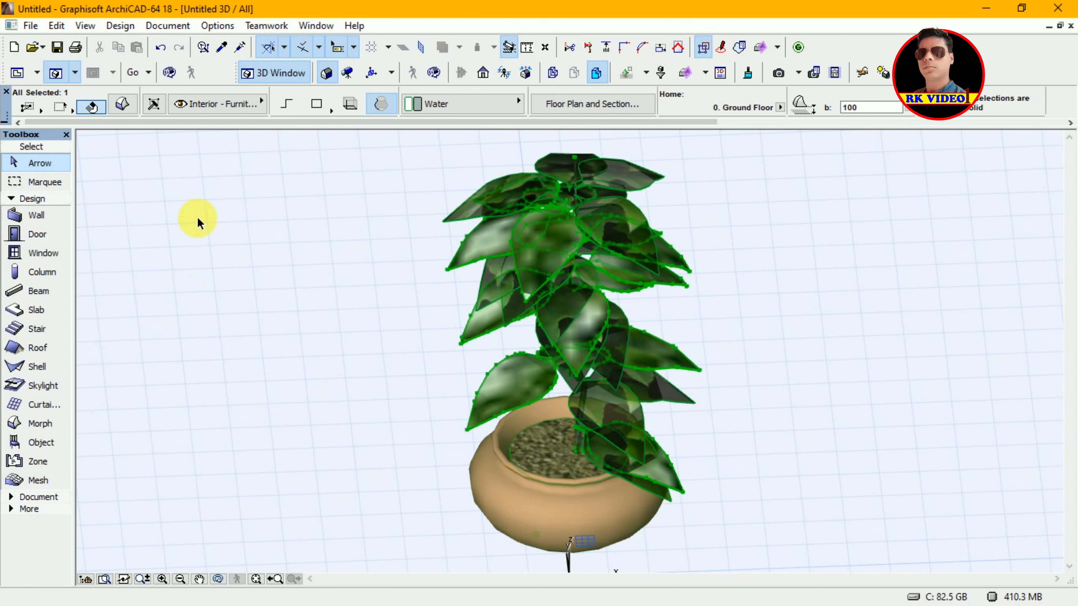
left_click(126, 108)
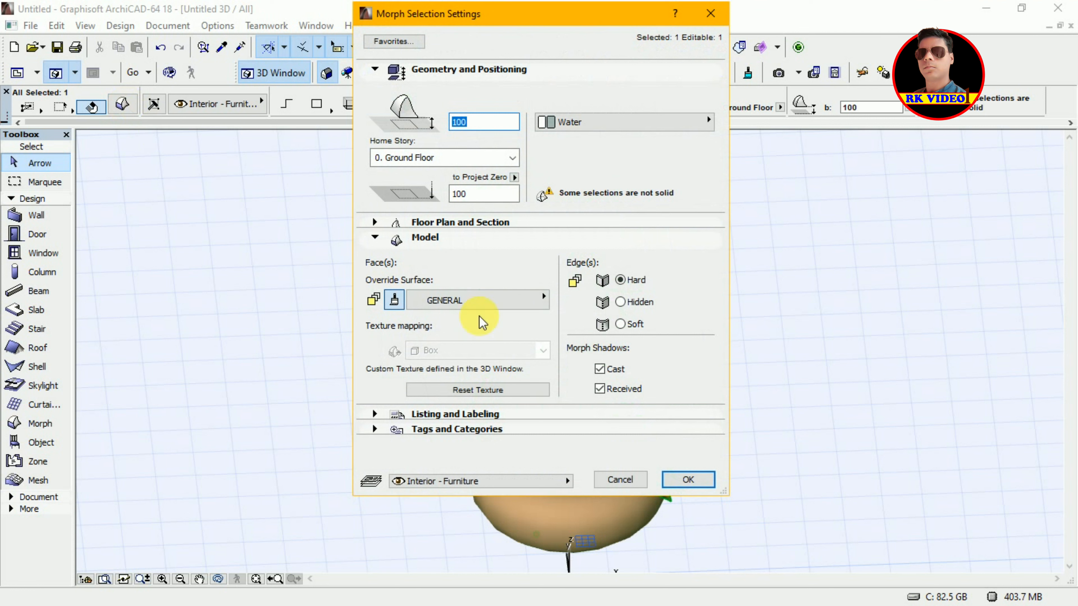
left_click(494, 299)
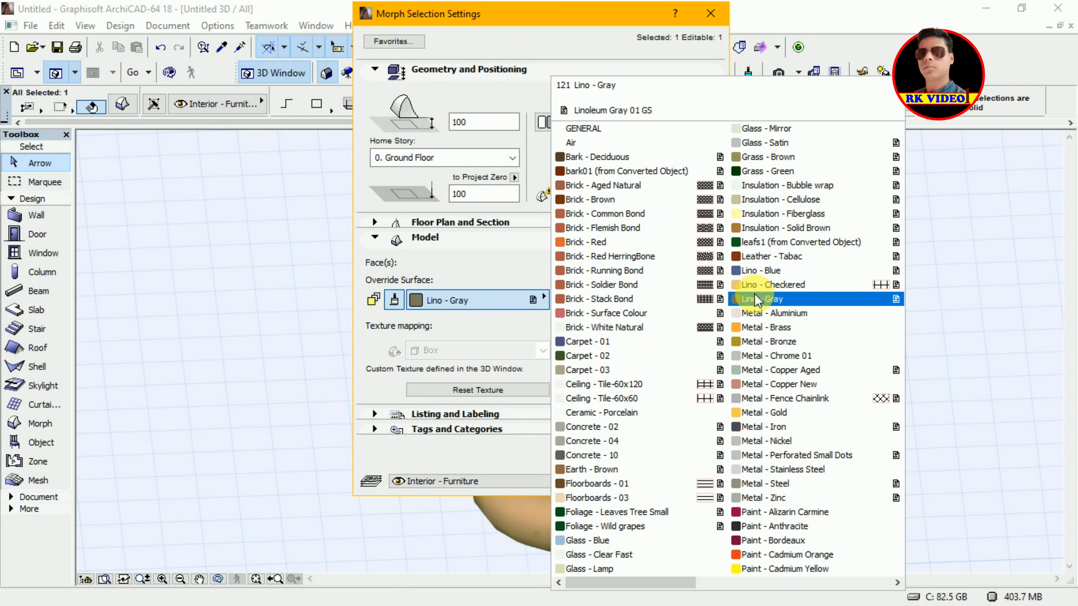
left_click(776, 569)
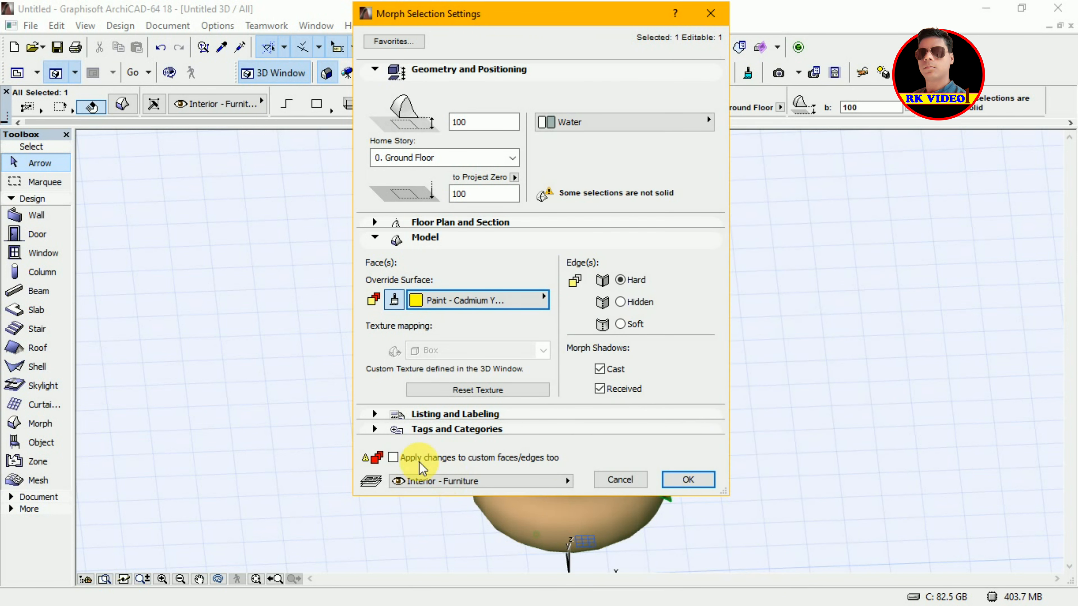
left_click(393, 458)
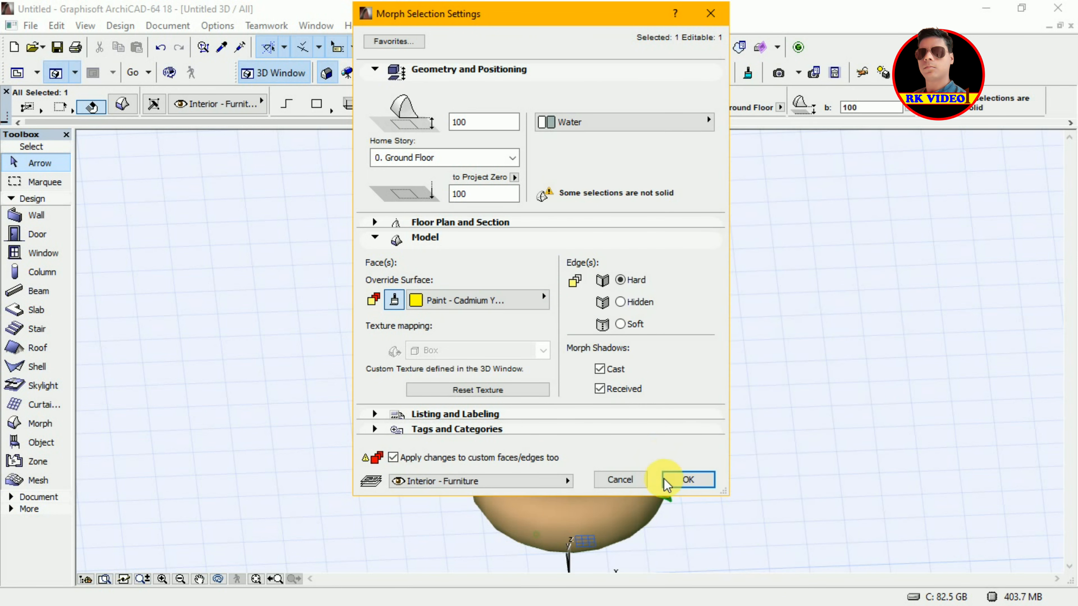
left_click(672, 485)
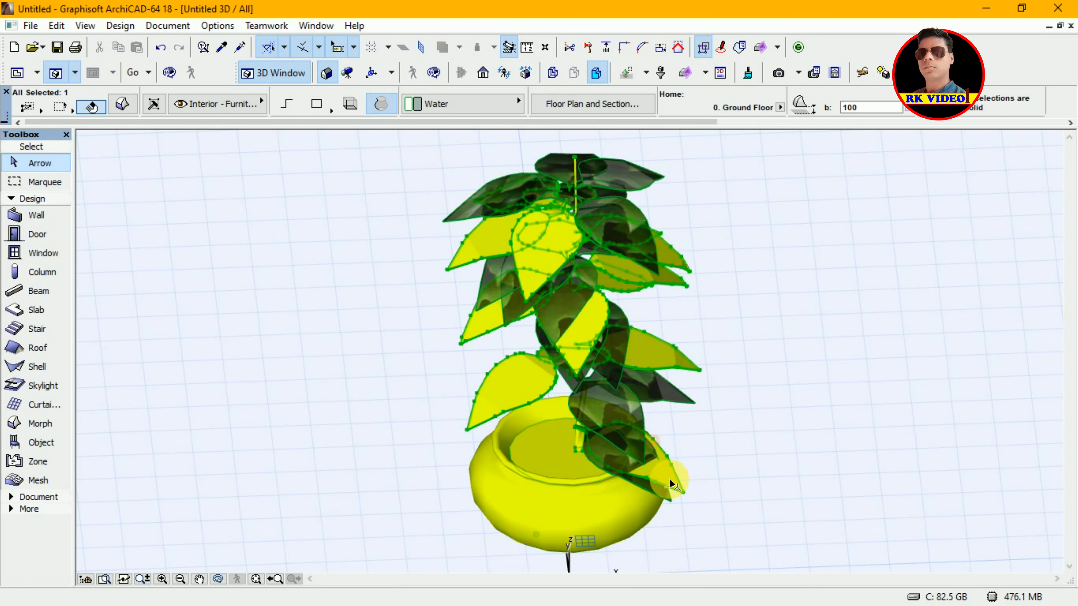
Step: Deselect the pot morph and orbit around the plant in 3D to inspect the recoloured leaves and pot from several sides
left_click(774, 367)
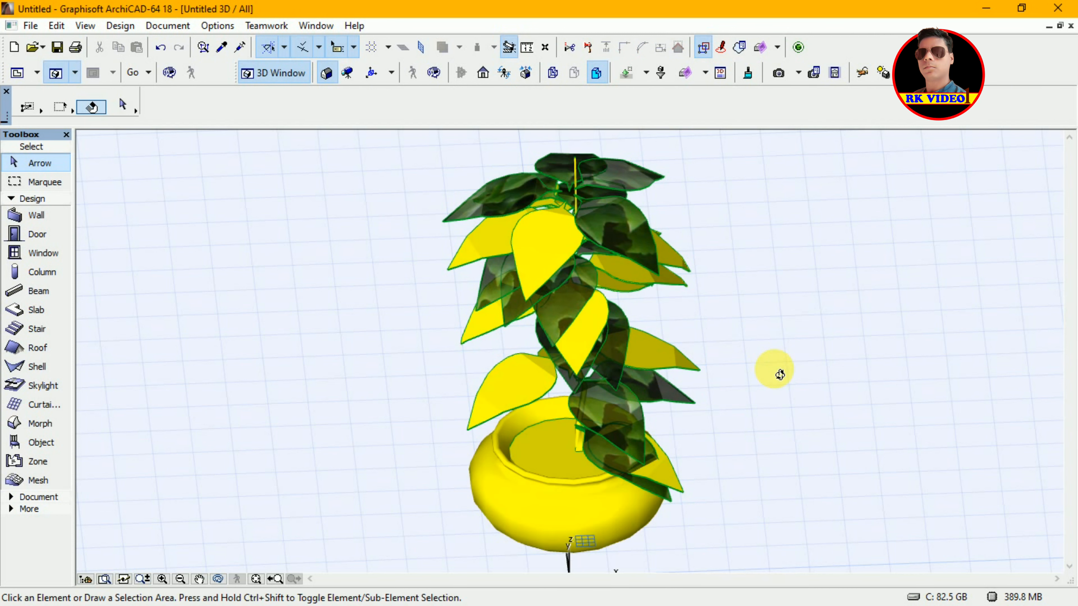
key("o")
left_click_drag(774, 367, 394, 361)
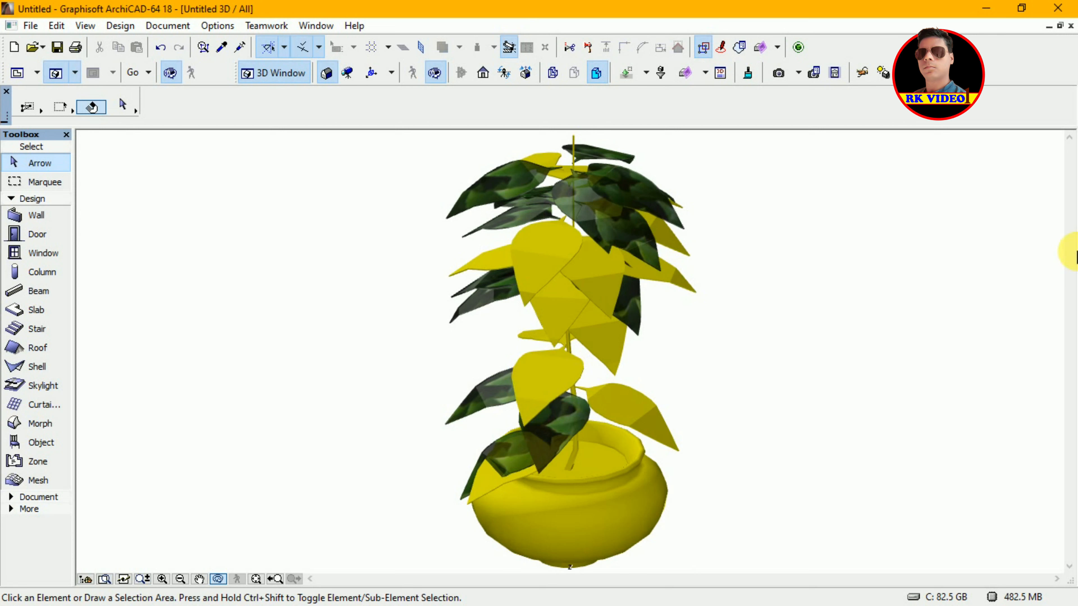
Step: Show the Ground Floor plan in a smaller, non-maximized window and frame the selected plant morphs closely in it
key("F2")
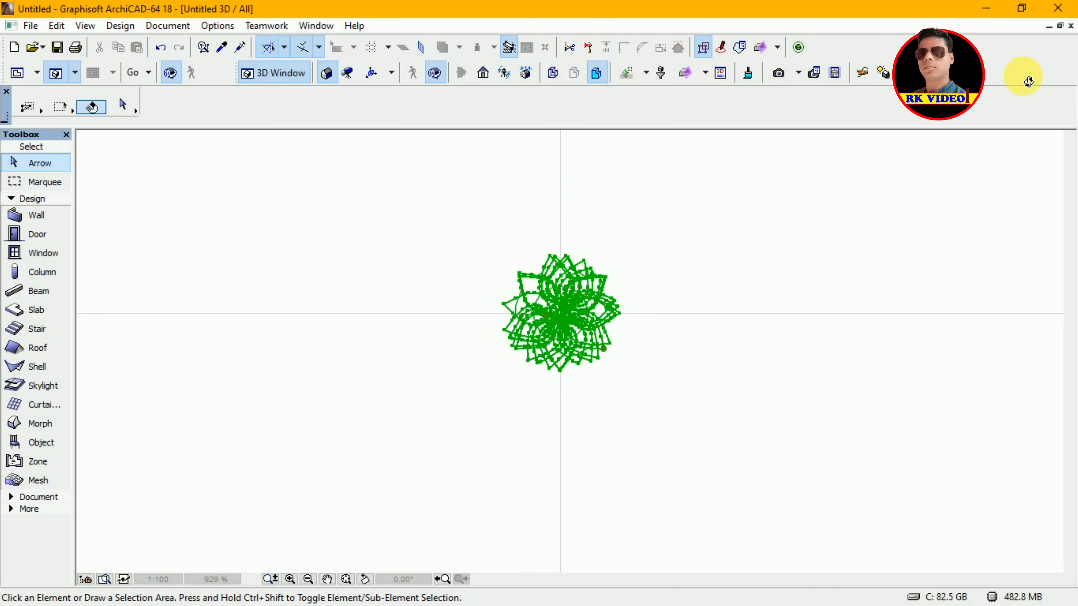
left_click(1070, 26)
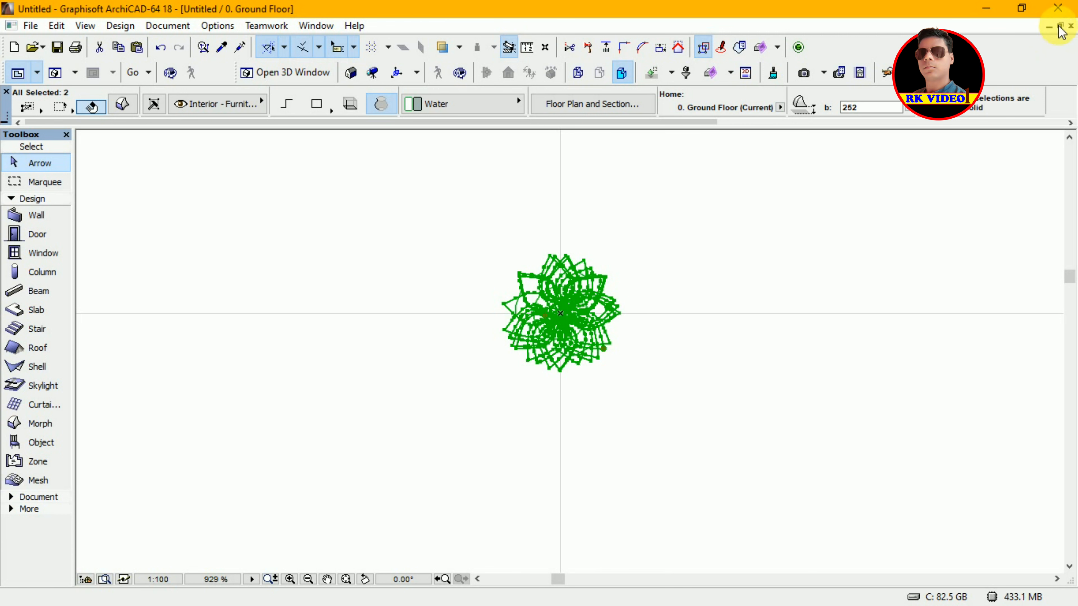
left_click(1059, 26)
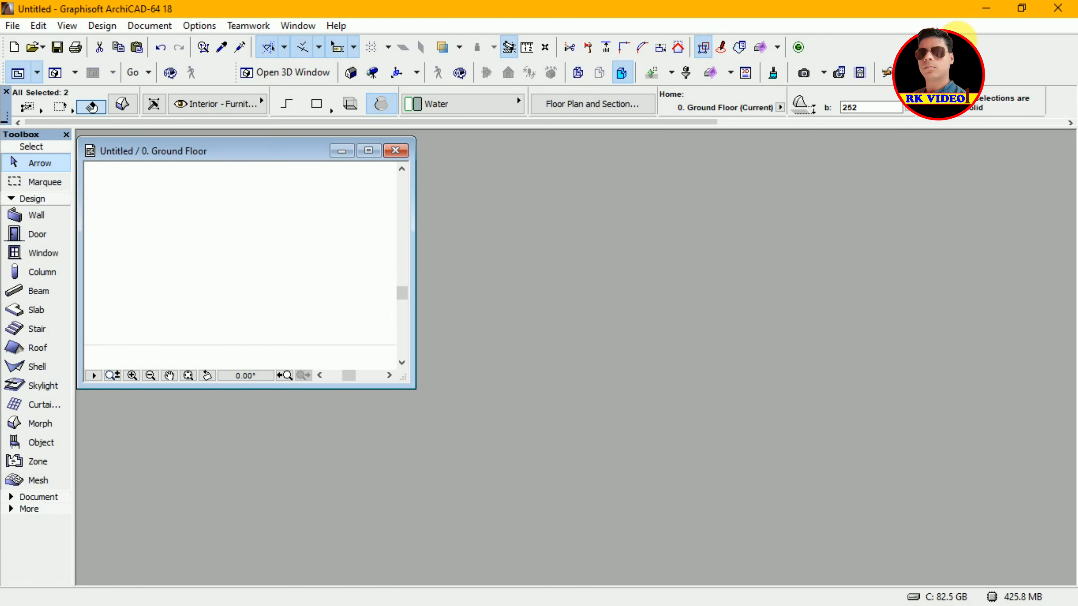
left_click(188, 376)
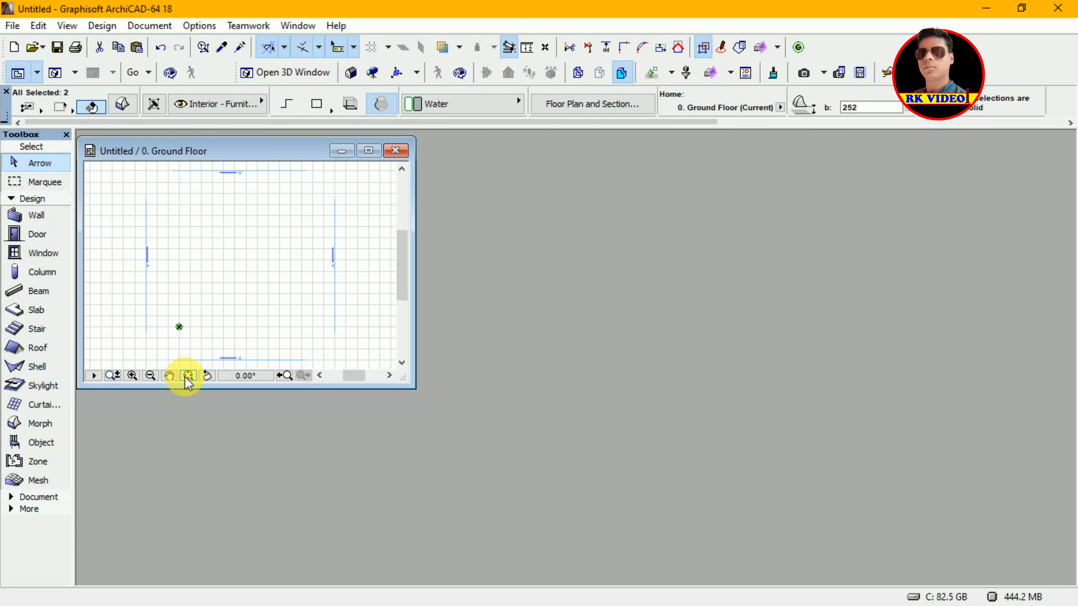
left_click(149, 374)
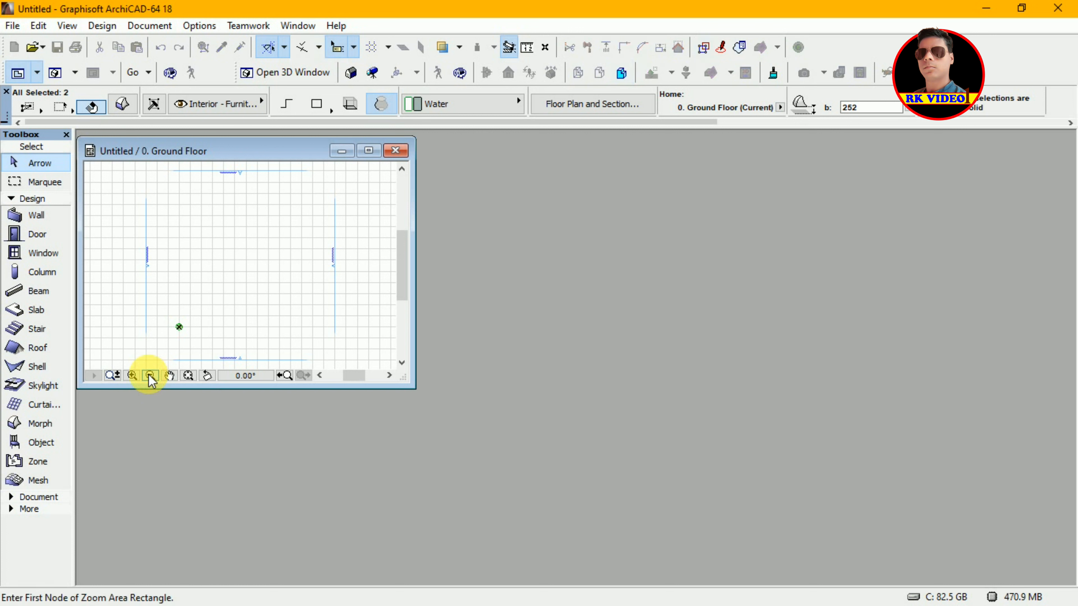
left_click(132, 375)
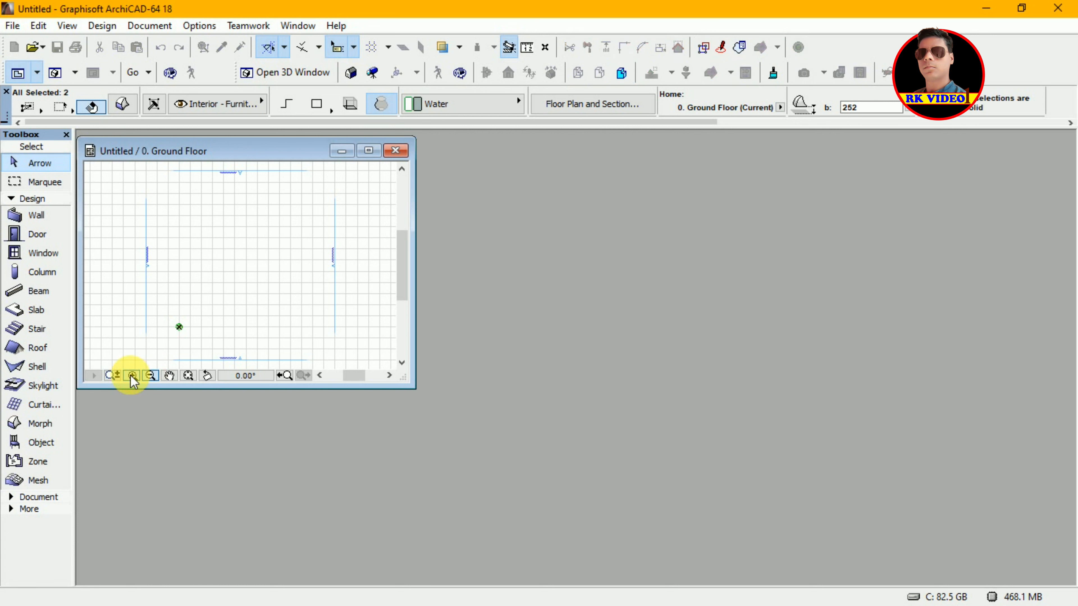
left_click(172, 318)
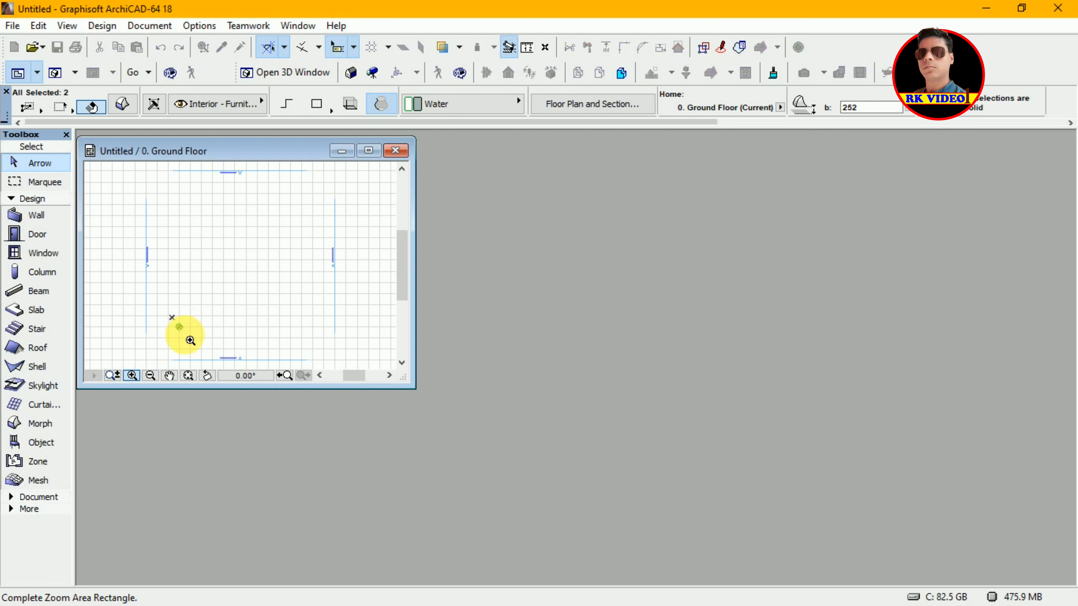
left_click(192, 340)
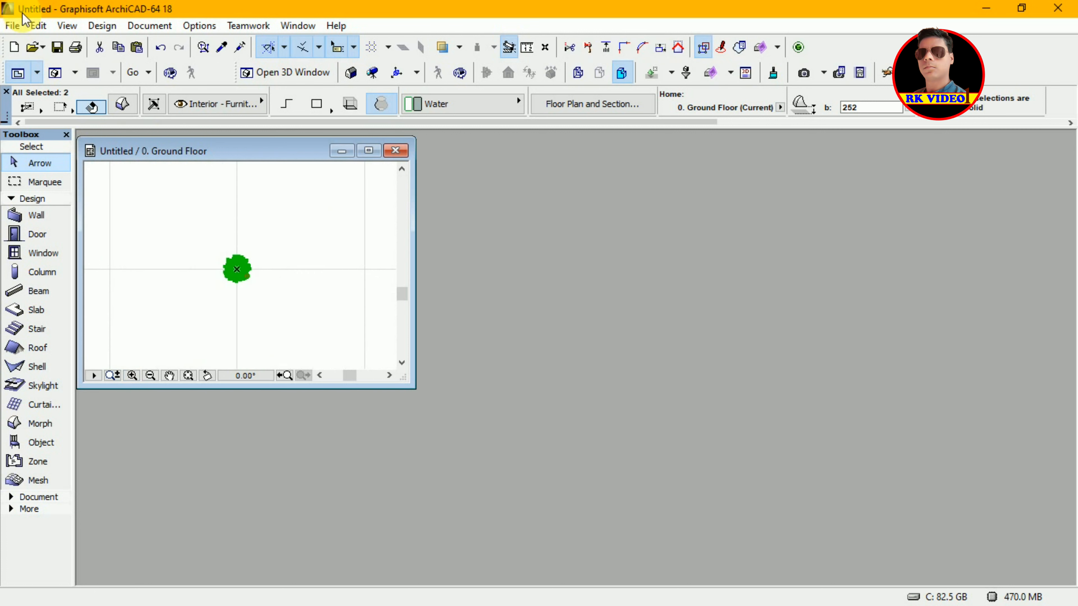
Step: Create a new library object and open its 3D script for editing
left_click(13, 26)
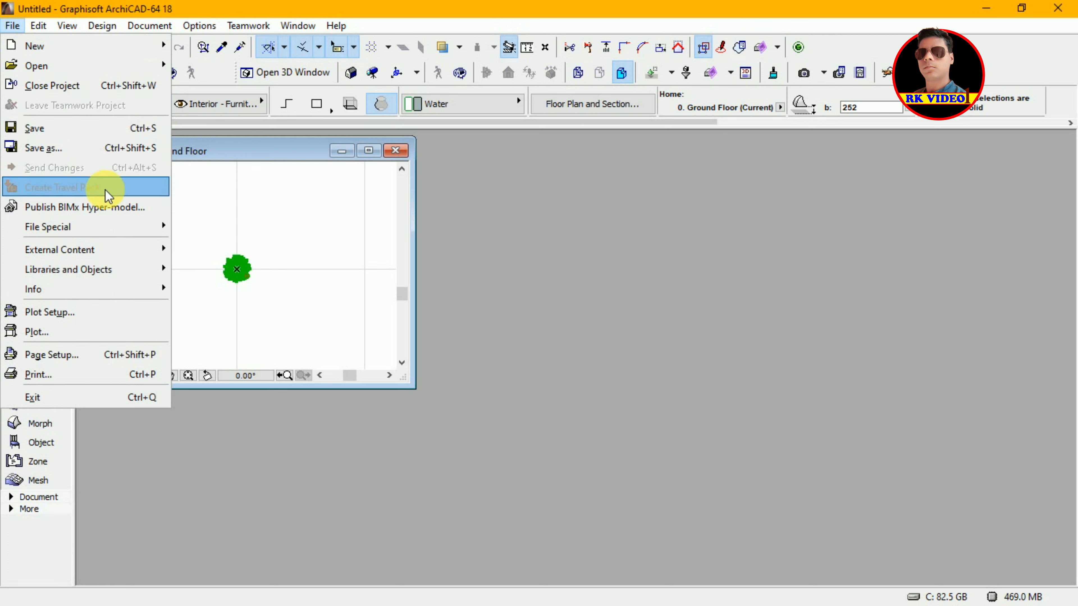
mouse_move(156, 273)
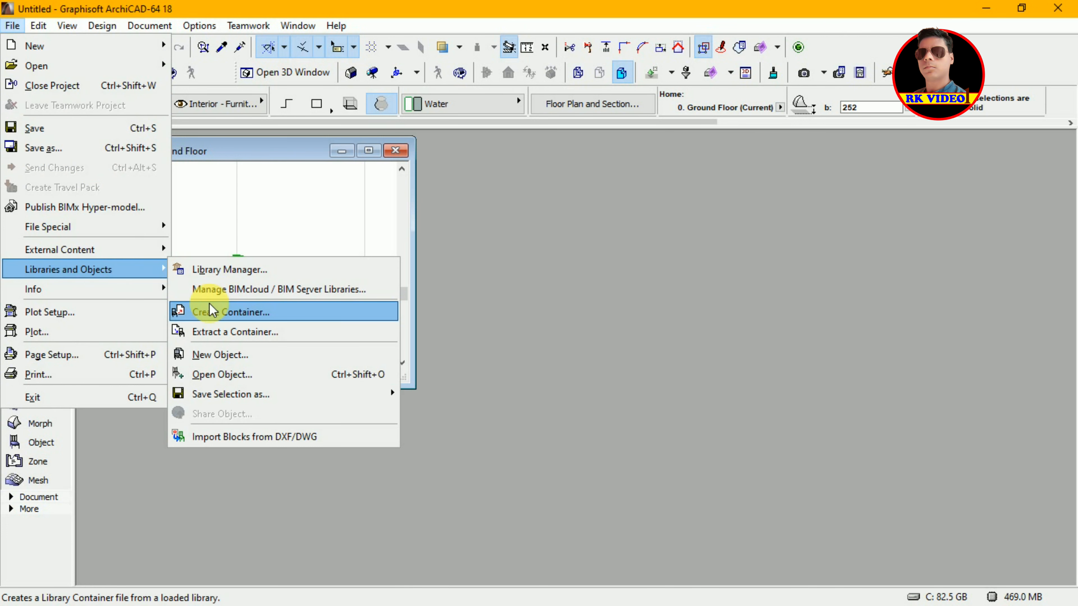
left_click(210, 355)
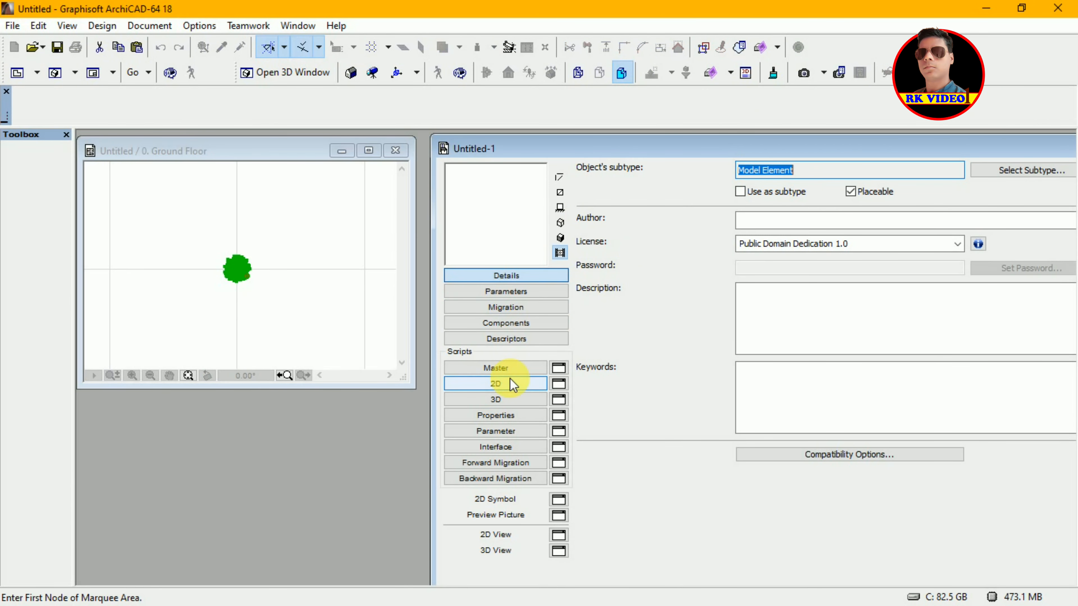
left_click(509, 400)
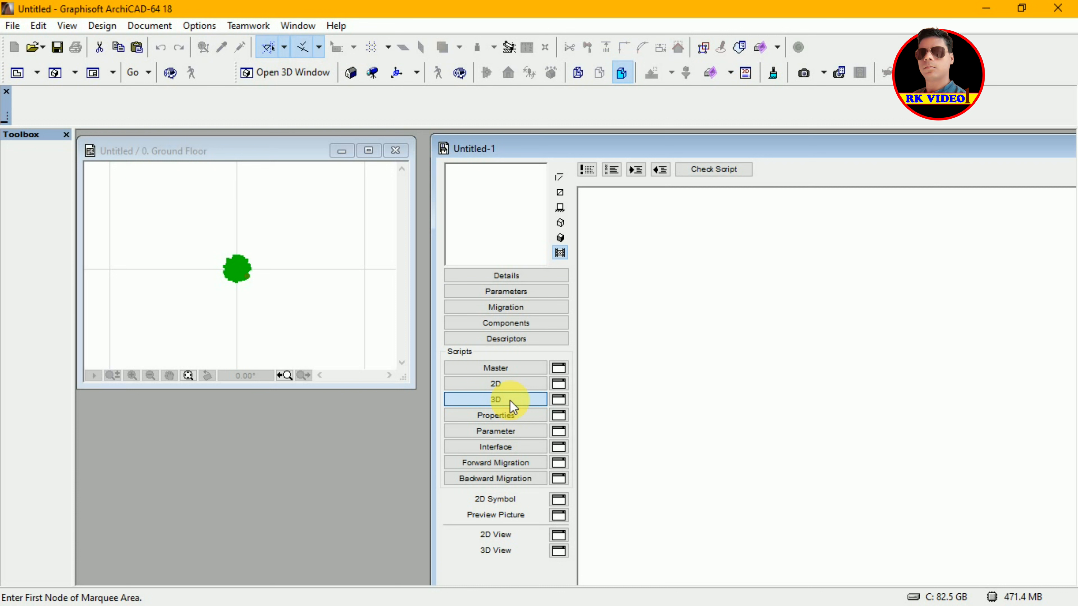
left_click(272, 154)
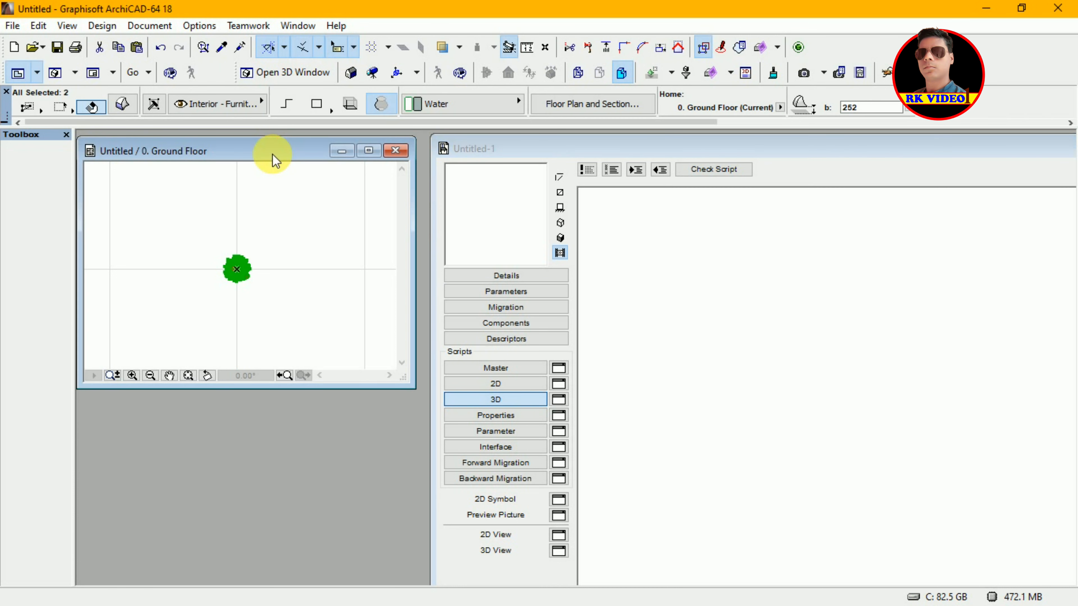
left_click(253, 262)
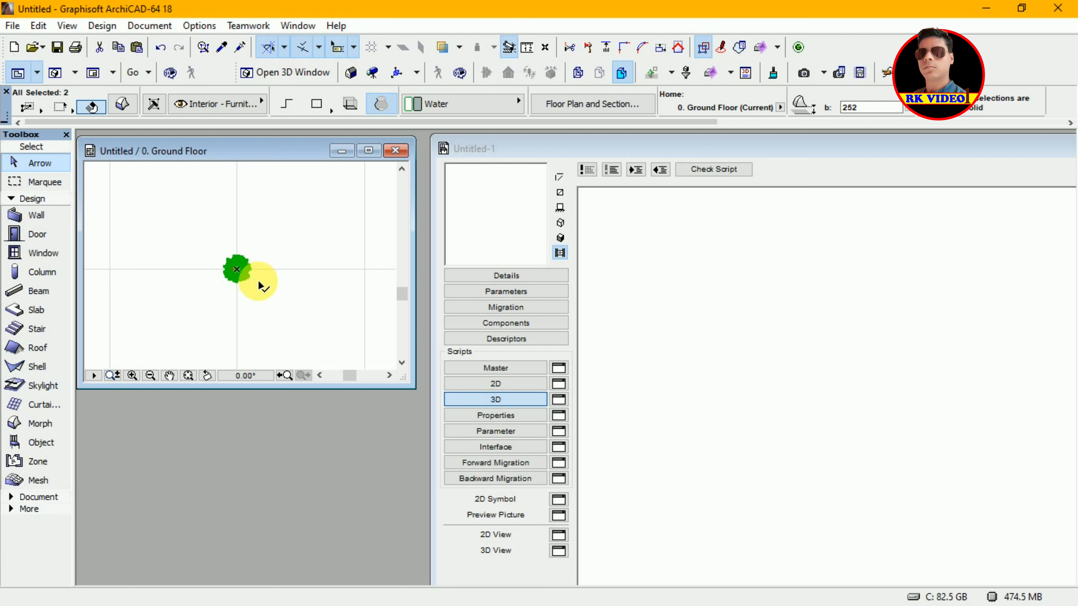
left_click(250, 281)
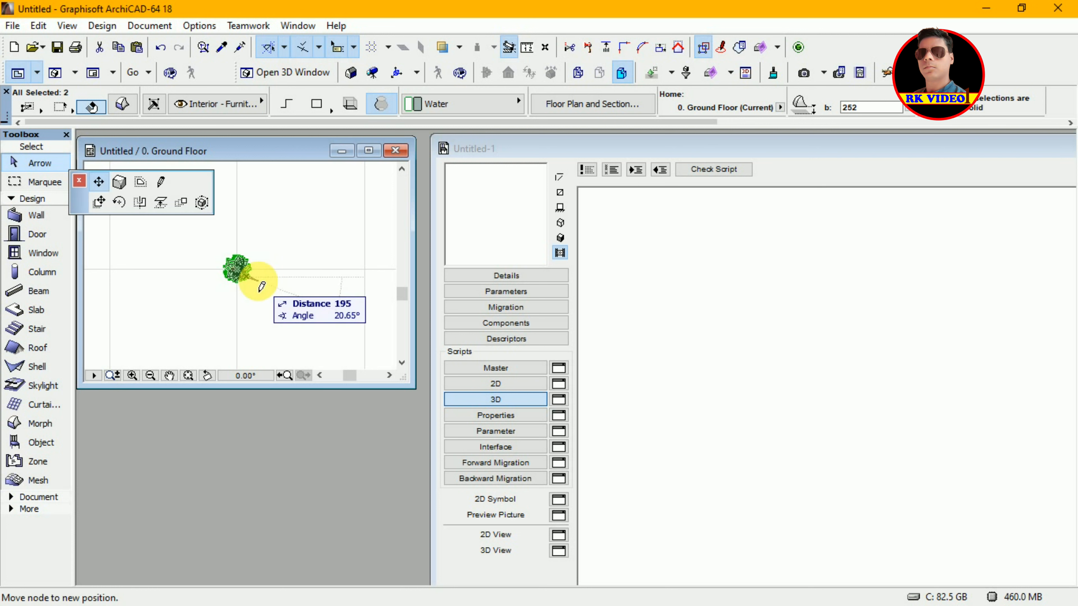
left_click(100, 203)
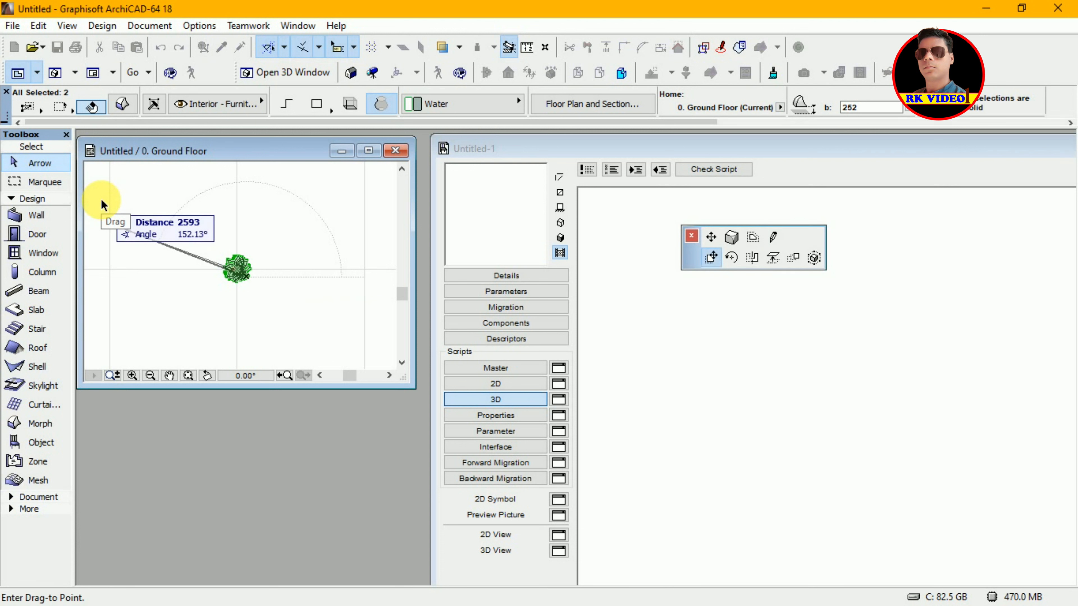
left_click(181, 212)
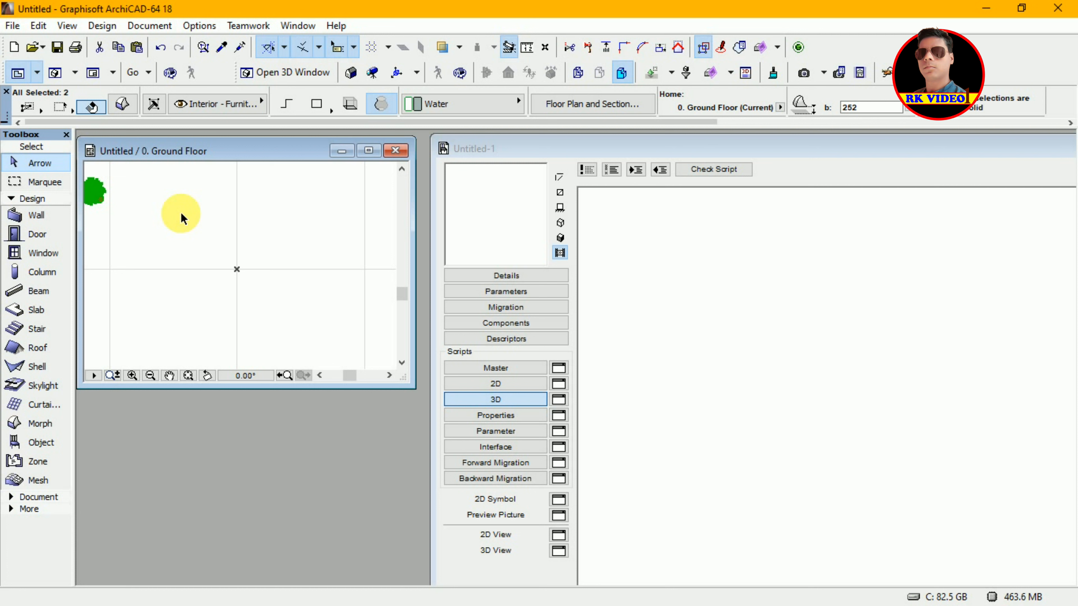
key("ctrl+z")
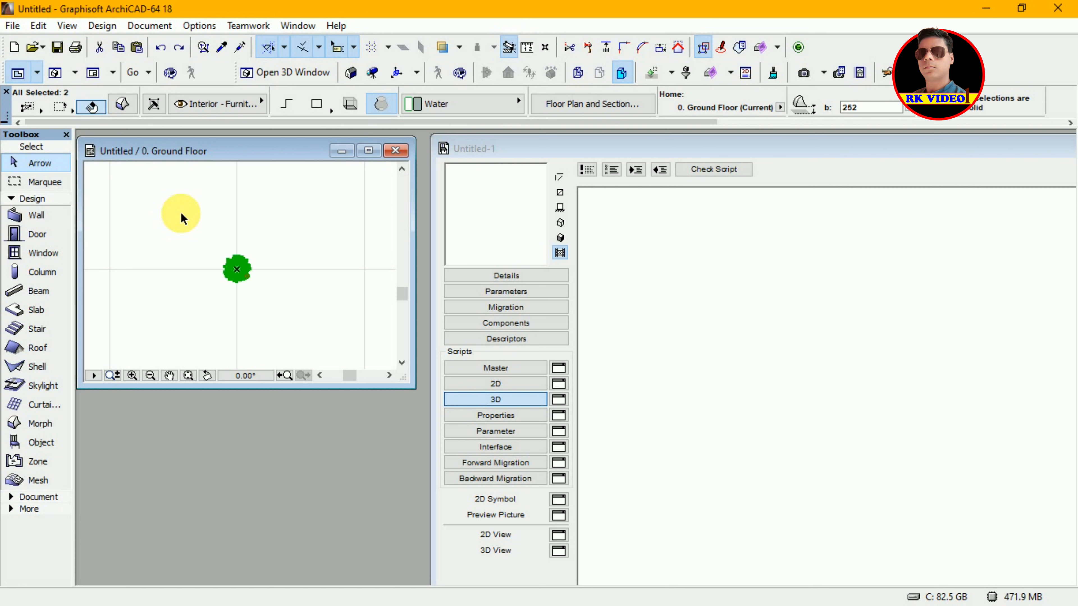
Step: Transfer the selected plant morphs from the floor plan into the new object's empty 3D script as GDL code
left_click(248, 273)
left_click_drag(287, 280, 760, 352)
key("Escape")
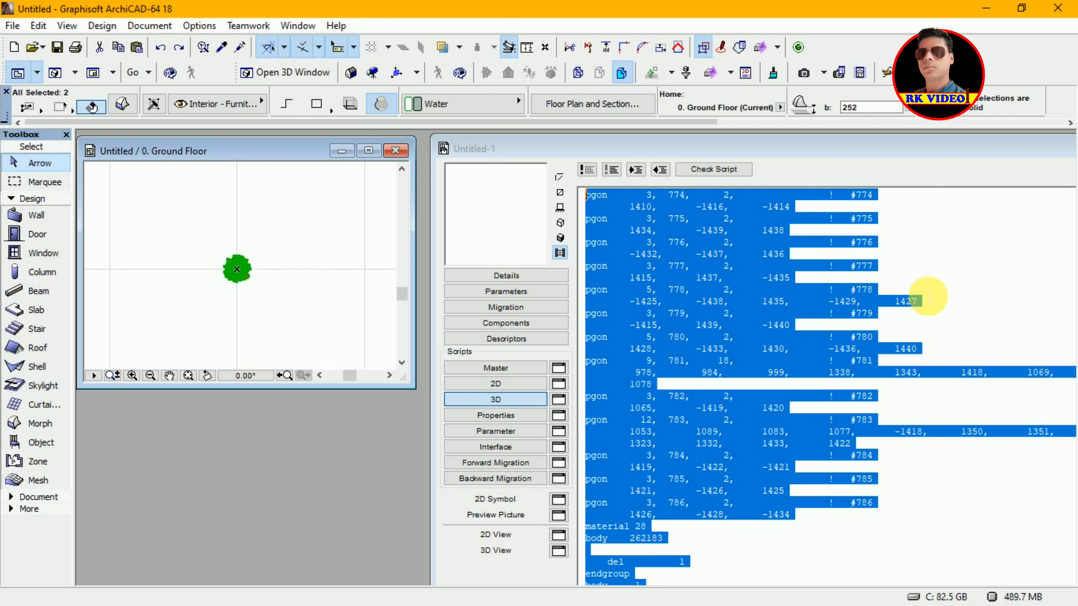
left_click(959, 294)
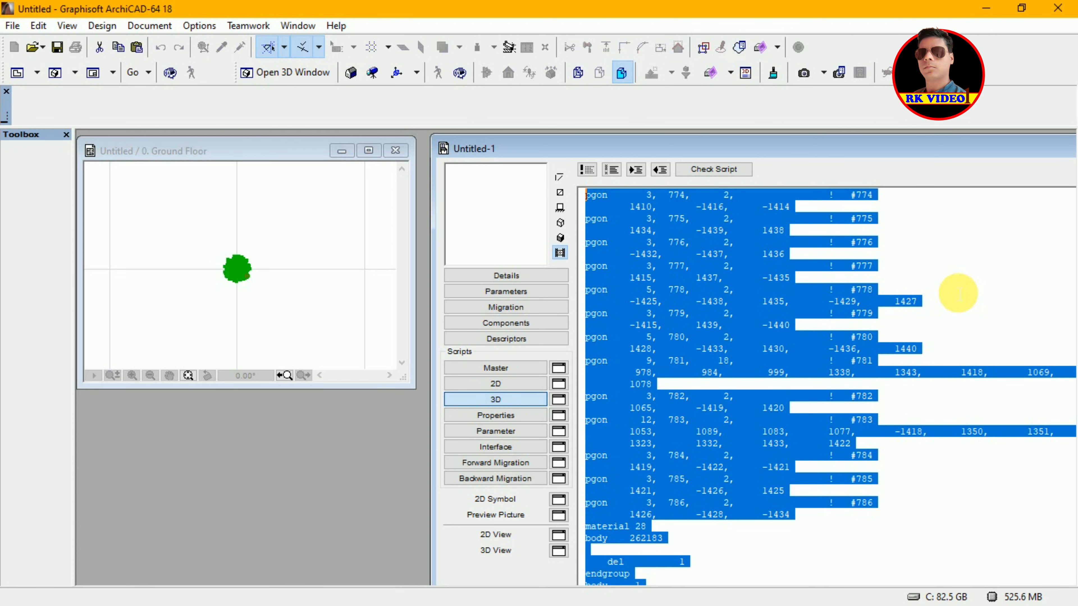
left_click(914, 306)
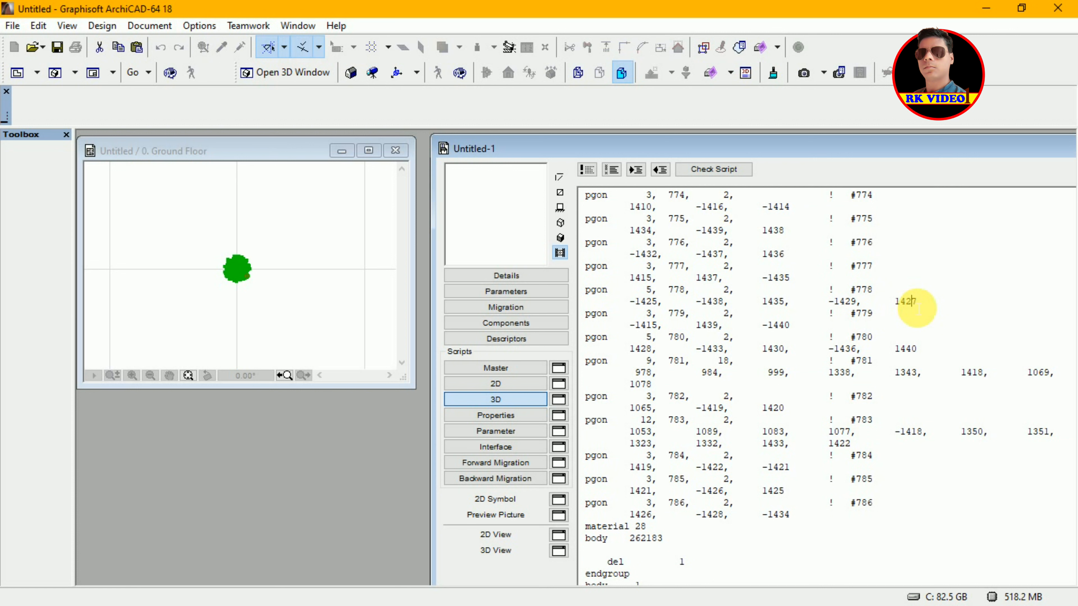
Step: Set the object's preview to the shaded 3D display and open its 3D View window, viewing the plant from another angle
left_click(560, 238)
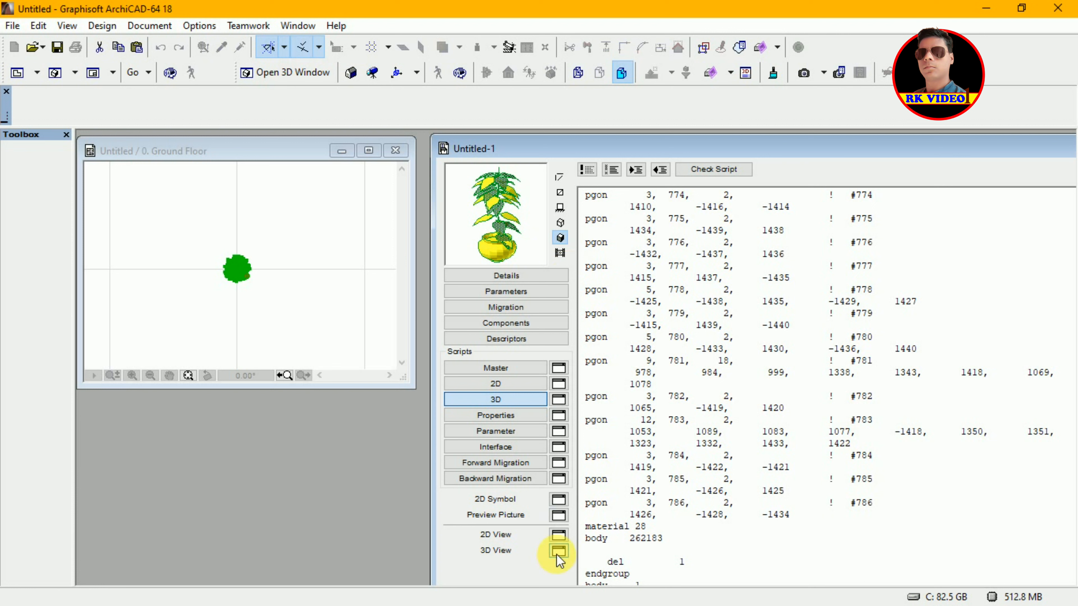
left_click(558, 550)
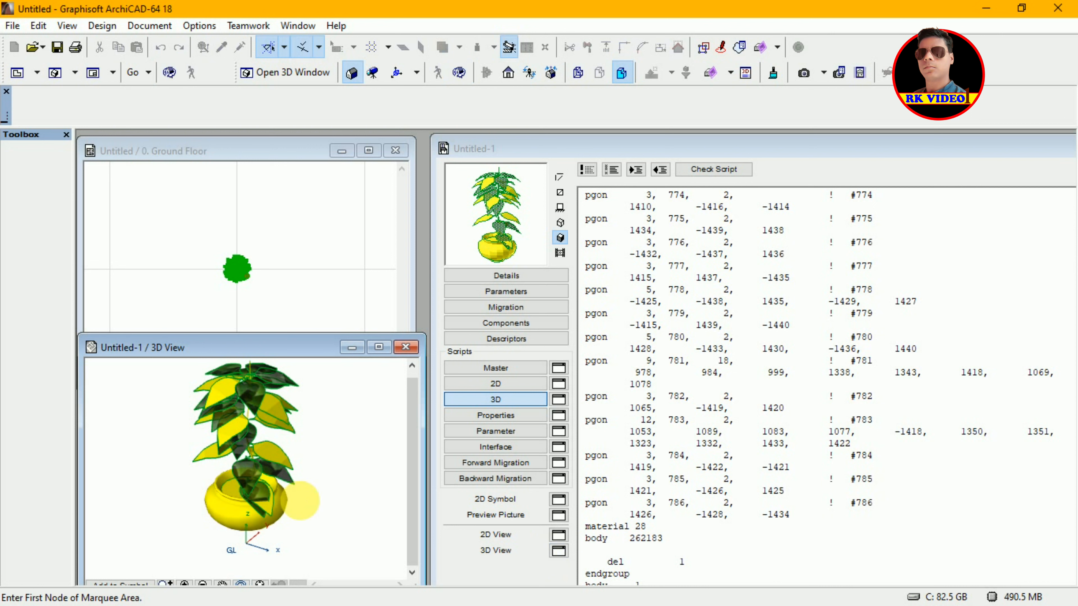
key("o")
left_click_drag(306, 506, 373, 508)
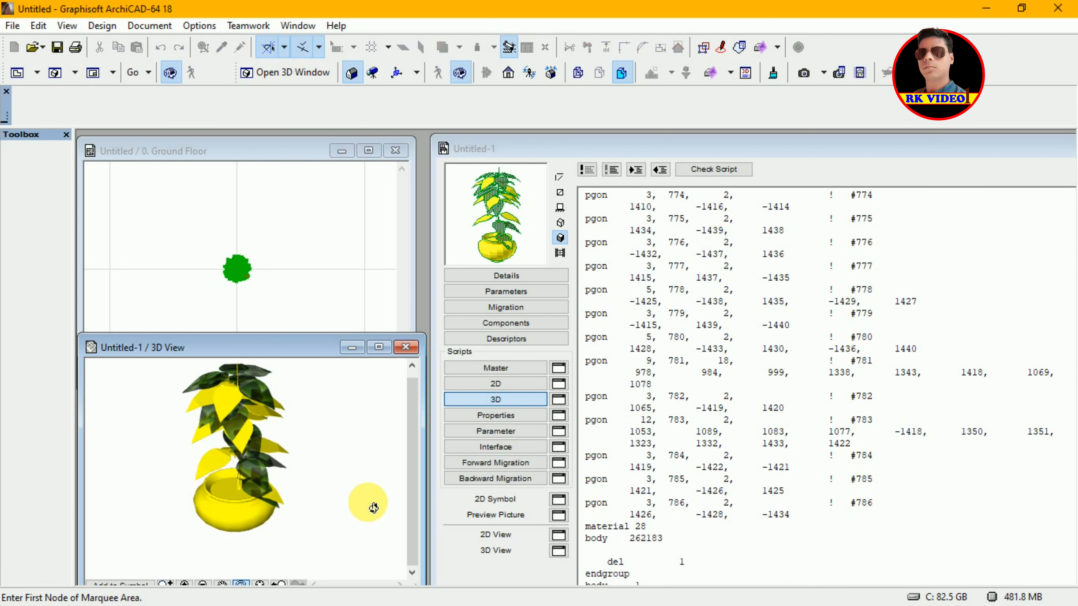
key("Escape")
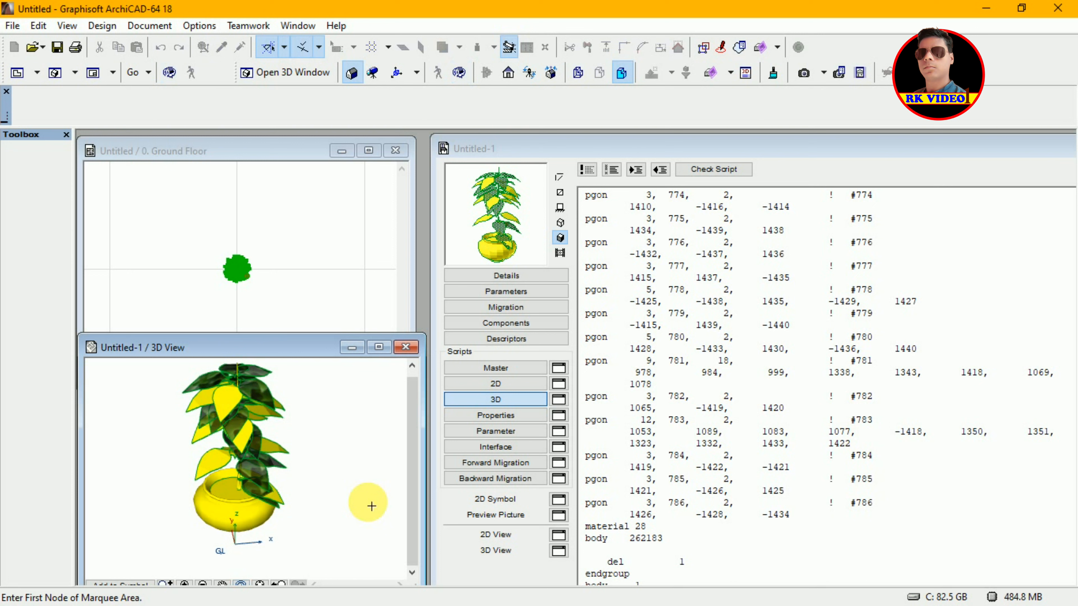
Step: Reposition the object's 3D View window so it is fully visible and orbit the plant to a lower, frontal viewpoint
left_click_drag(301, 352, 311, 332)
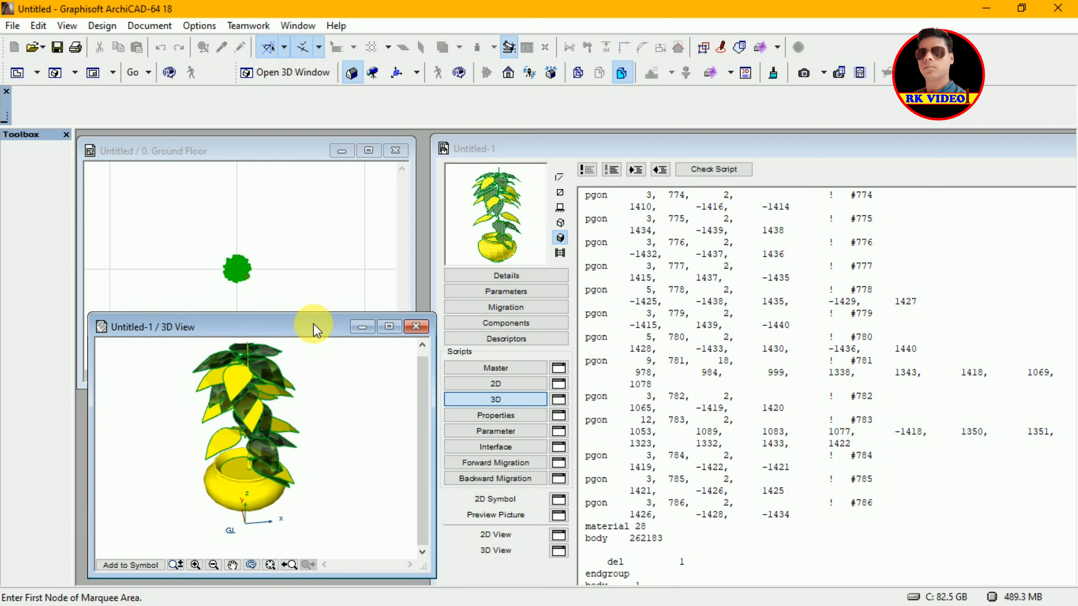
left_click(232, 565)
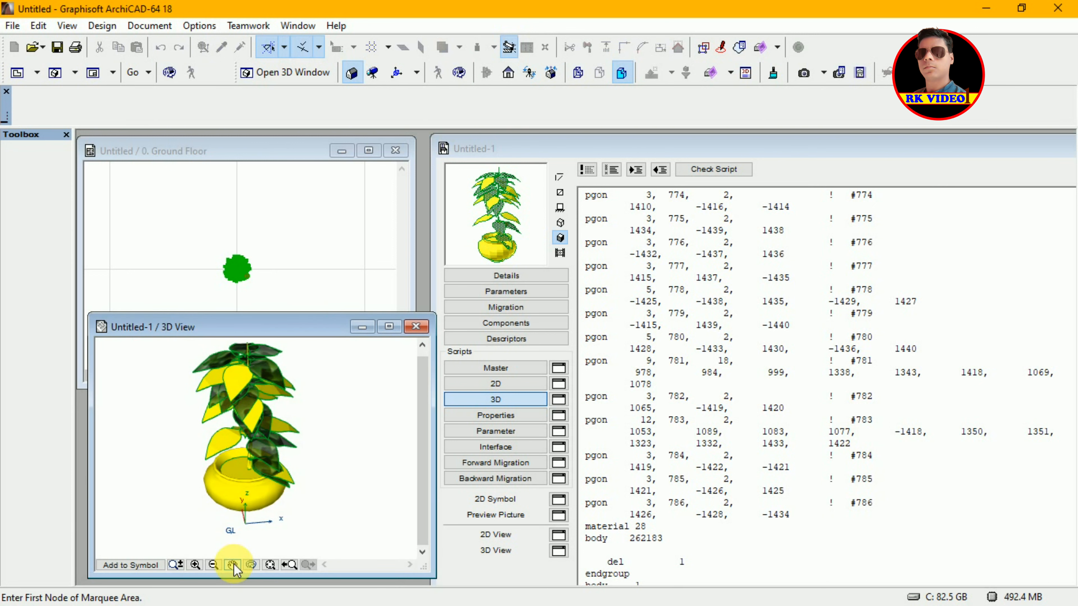
left_click_drag(281, 454, 292, 477)
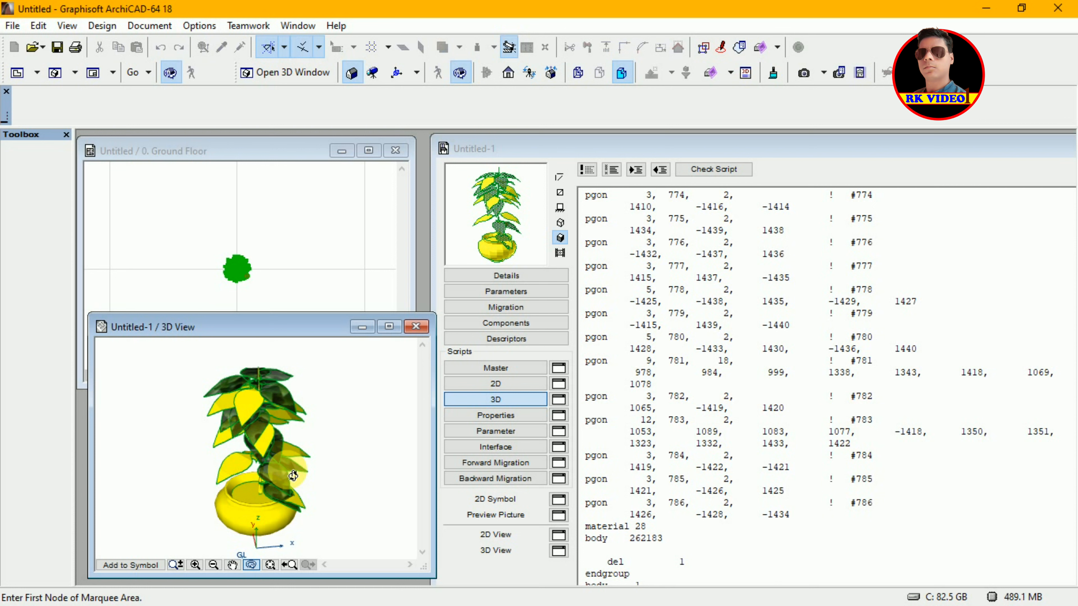
left_click_drag(297, 474, 365, 463)
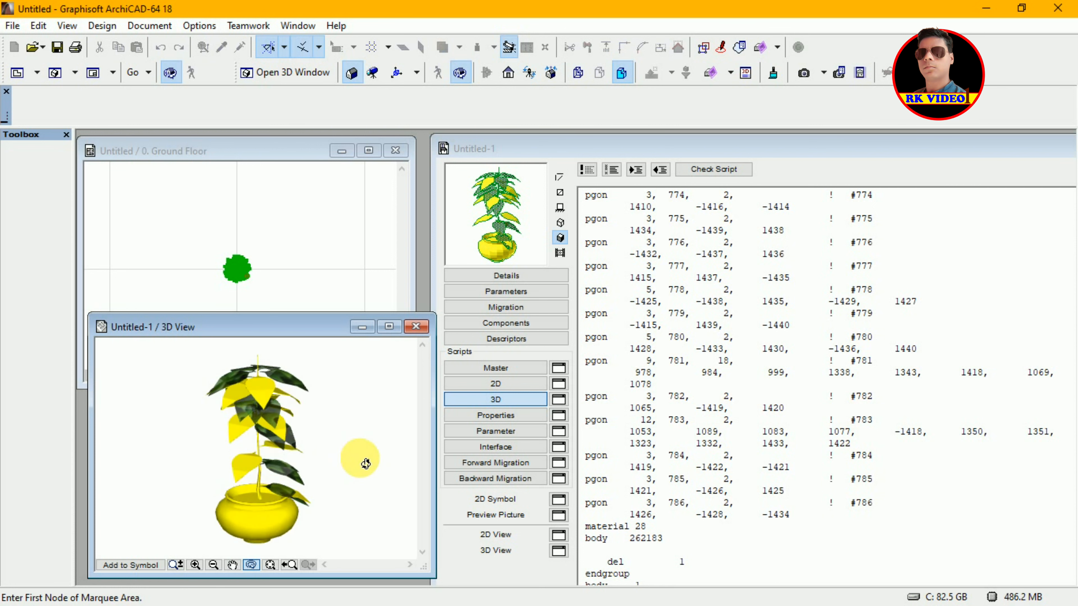